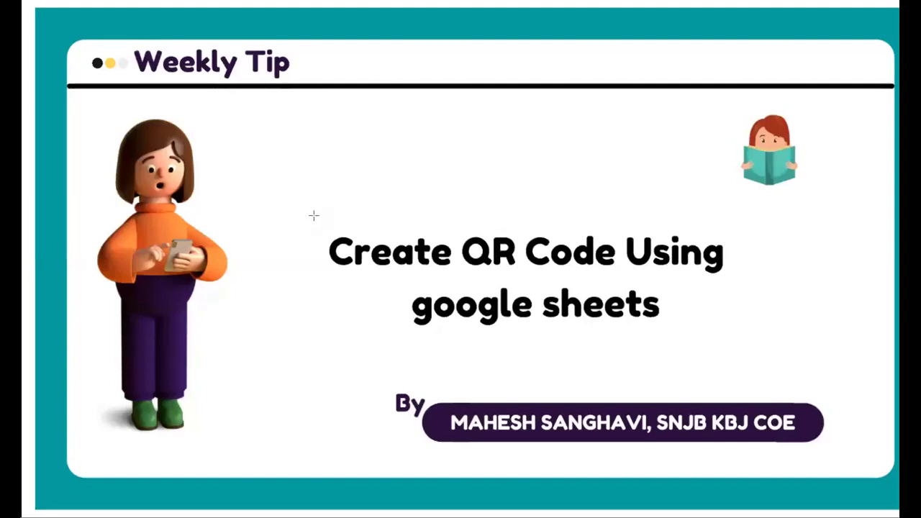
- Box the title words and check-mark the byline on the title slide, then undo the marks
mouse_move(459, 229)
mouse_down()
mouse_move(475, 259)
mouse_move(731, 279)
mouse_up()
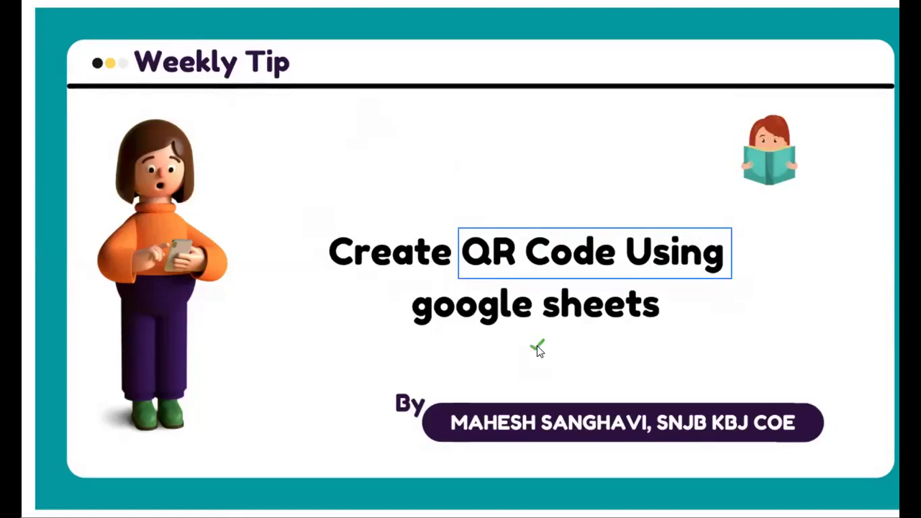
click(410, 441)
key(ctrl+z)
key(ctrl+z)
key(ctrl+z)
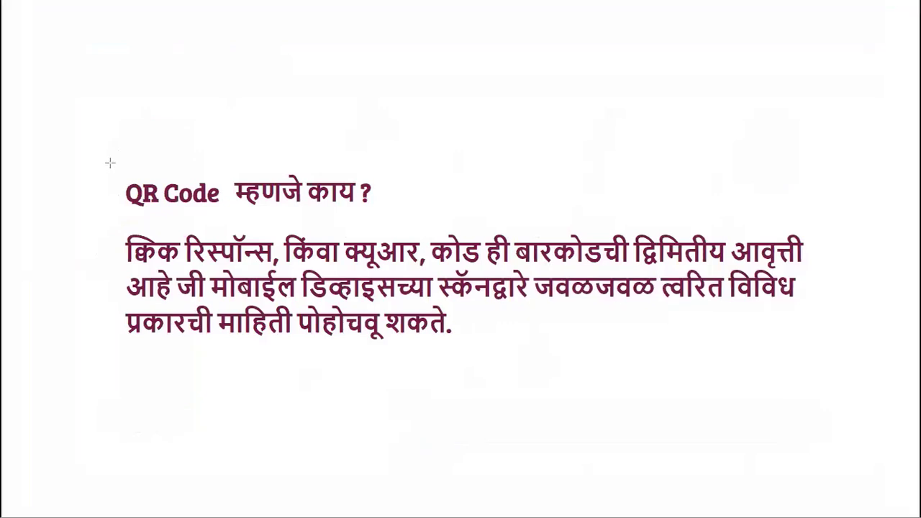
- Outline the QR code question and its definition, add a check mark, then leave the slideshow
drag(110, 164, 394, 223)
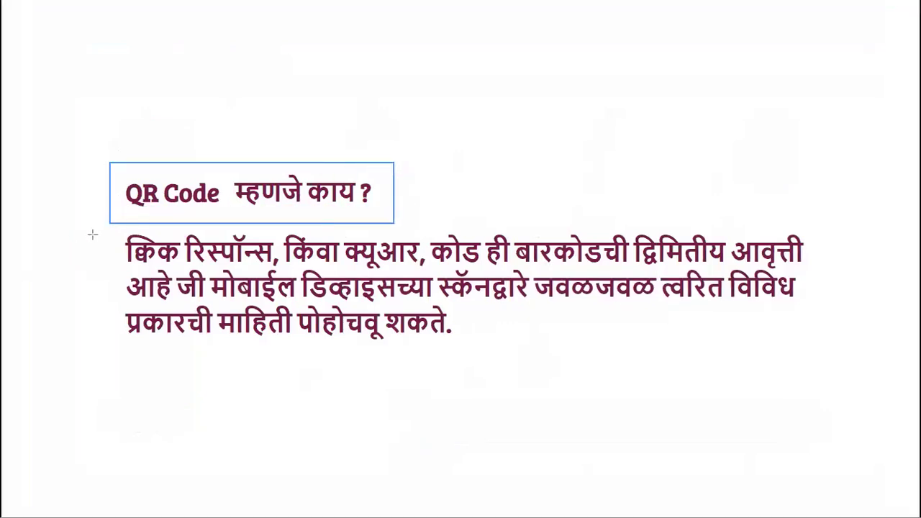
mouse_move(116, 227)
mouse_down()
mouse_move(721, 362)
mouse_move(820, 352)
mouse_up()
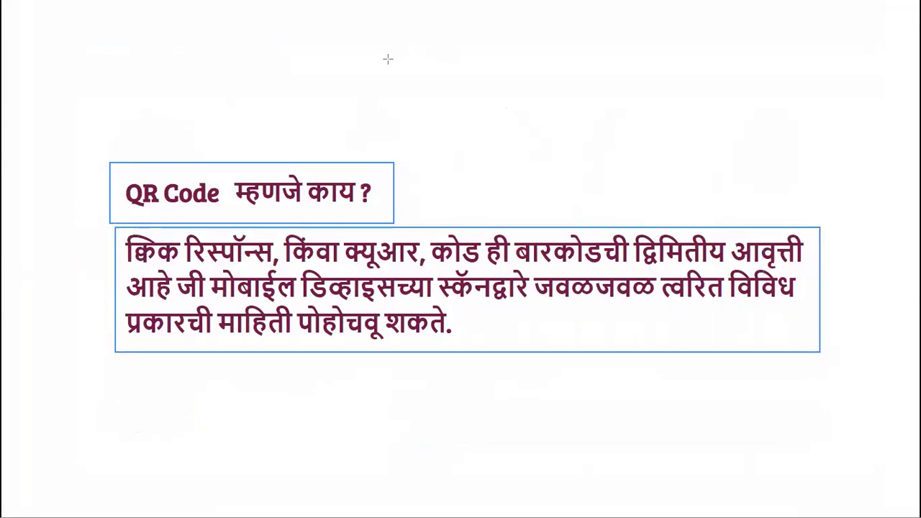
click(483, 386)
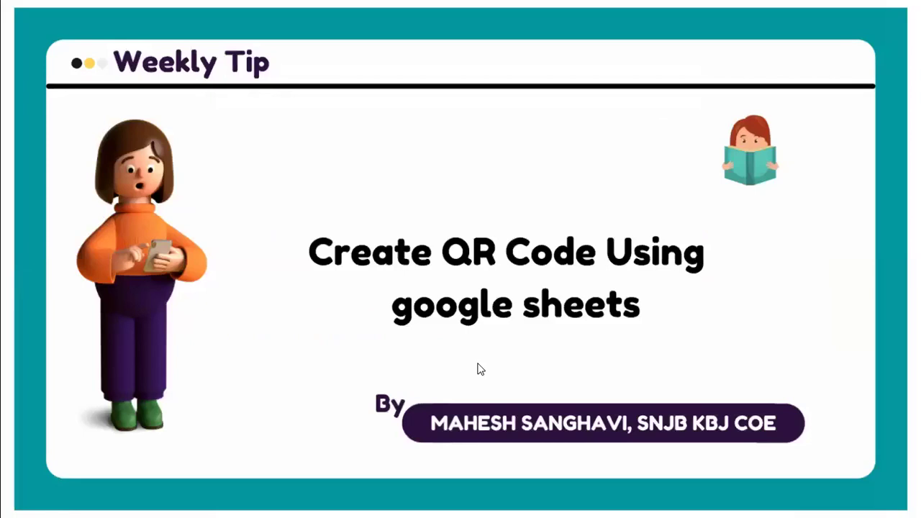
key(alt+Tab)
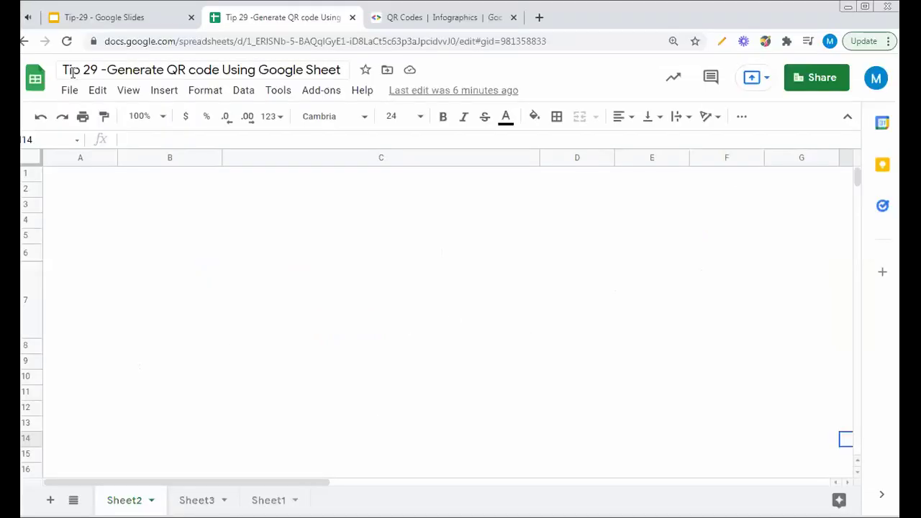
- Type 'Lets Start with the hands on' in cell B3
click(202, 70)
drag(62, 69, 347, 70)
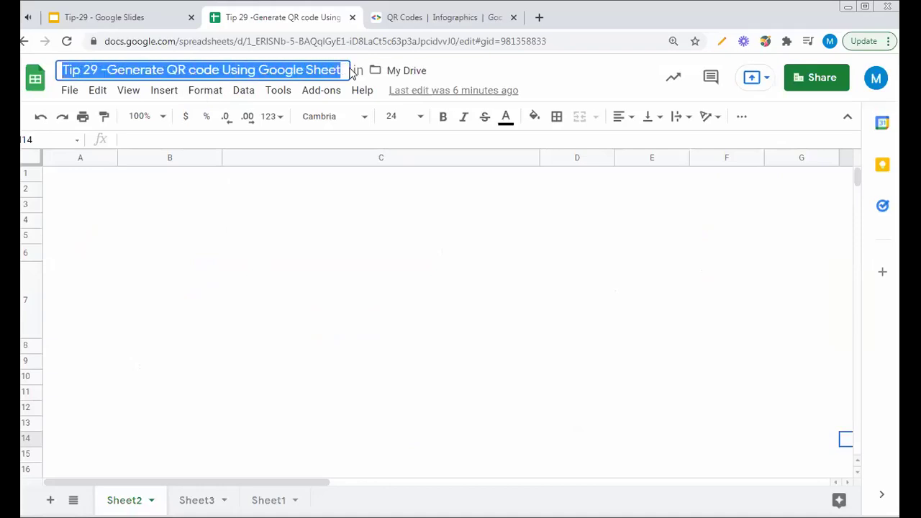
click(198, 211)
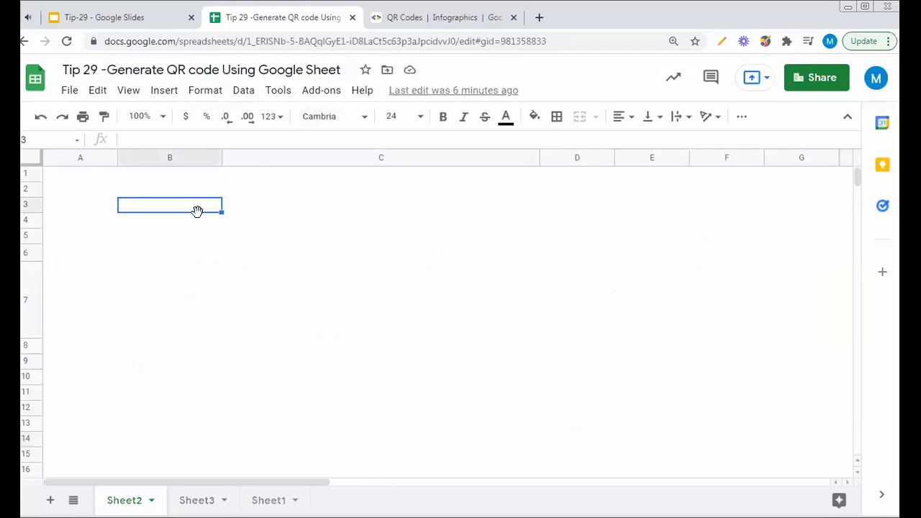
text(Lets )
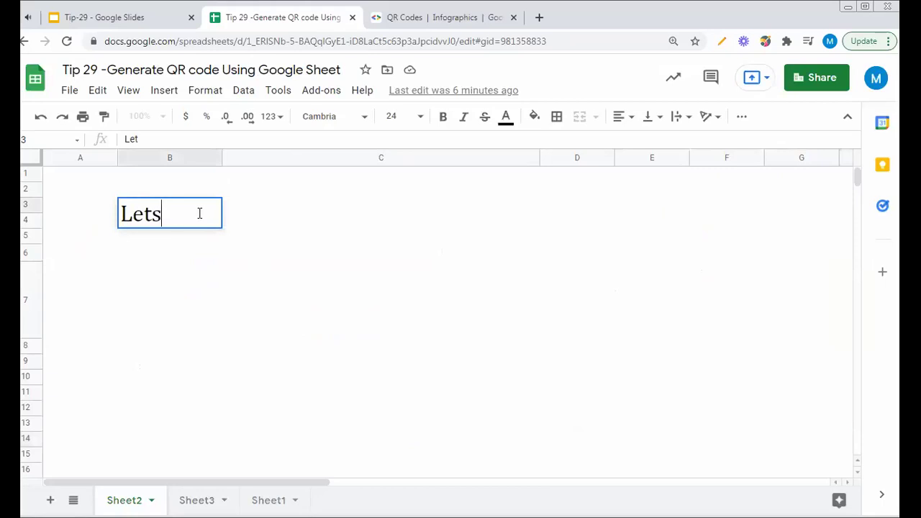
text(Start)
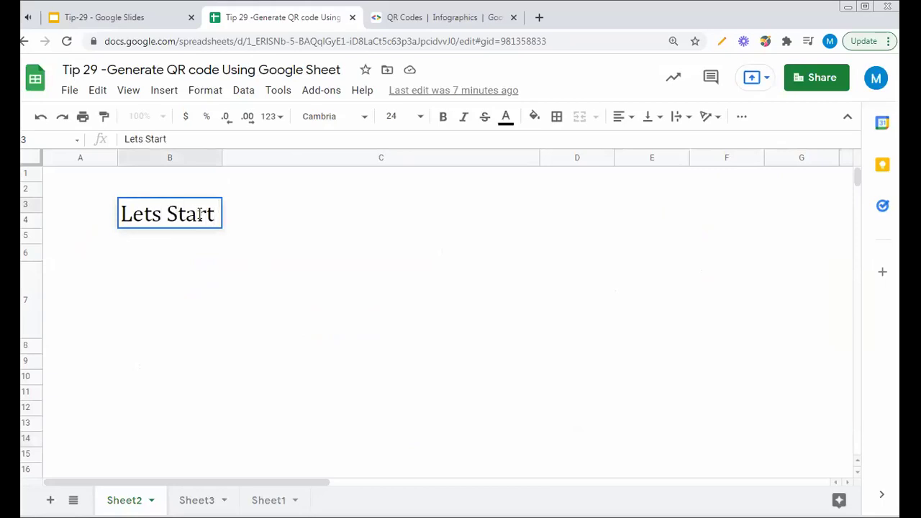
text( with the hands on)
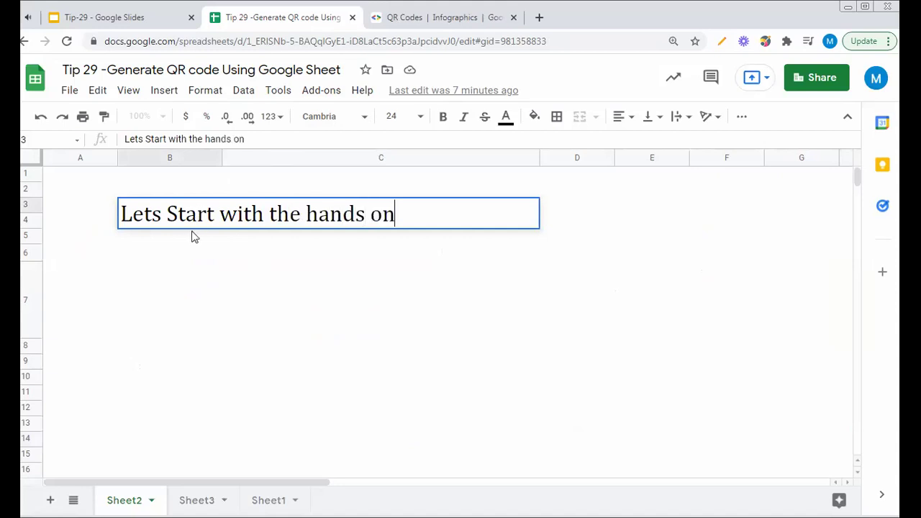
click(194, 237)
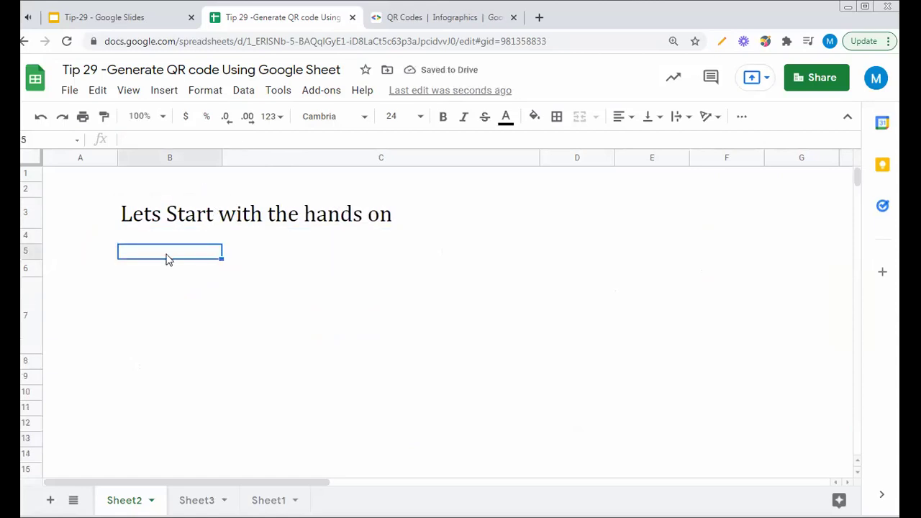
- Add 'we use the image function to generate qr code' in B5 and 'lets see how to use image function' in B6
text(we )
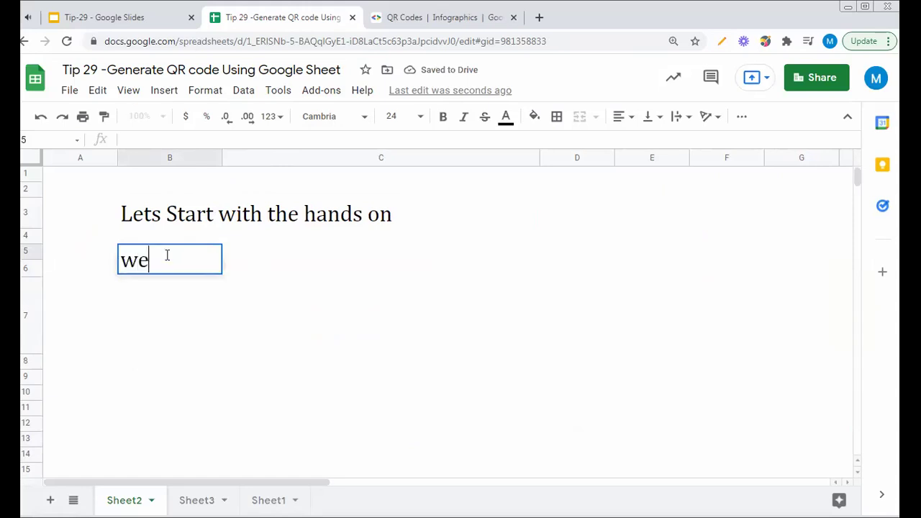
text(use the )
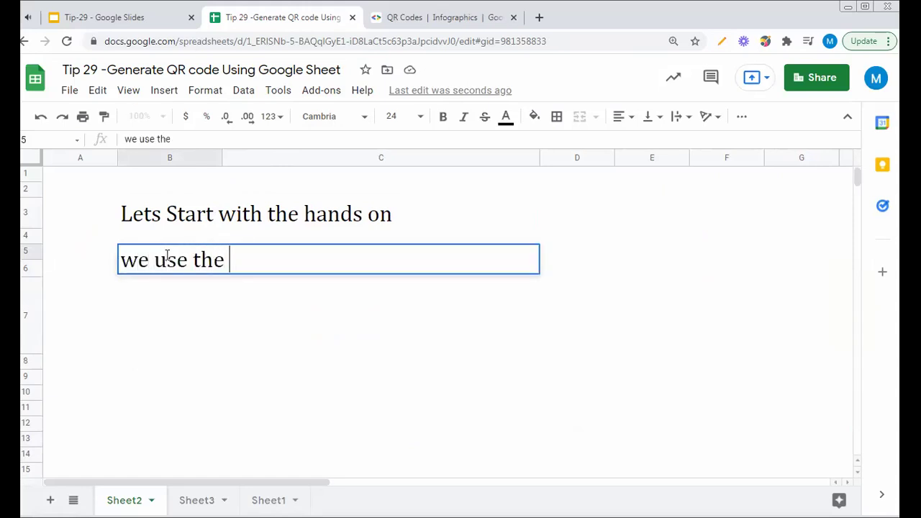
text(image function to gener)
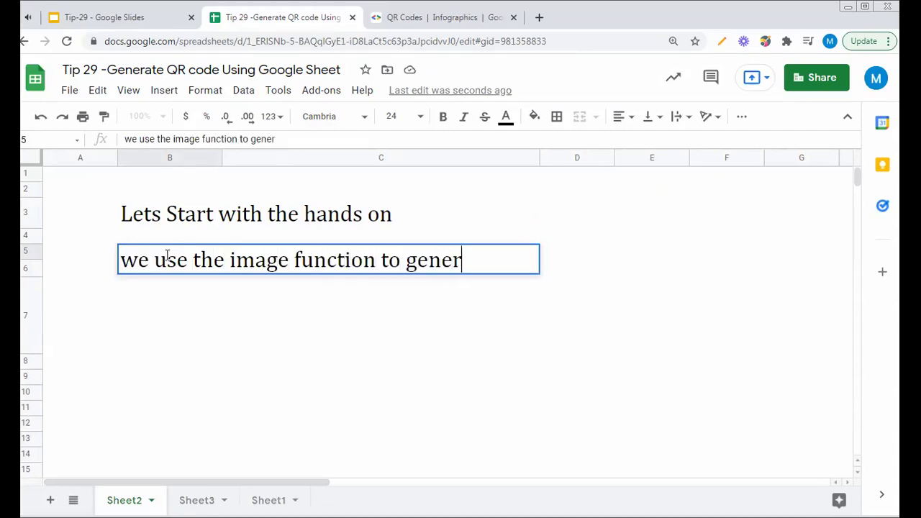
text(ate qr code)
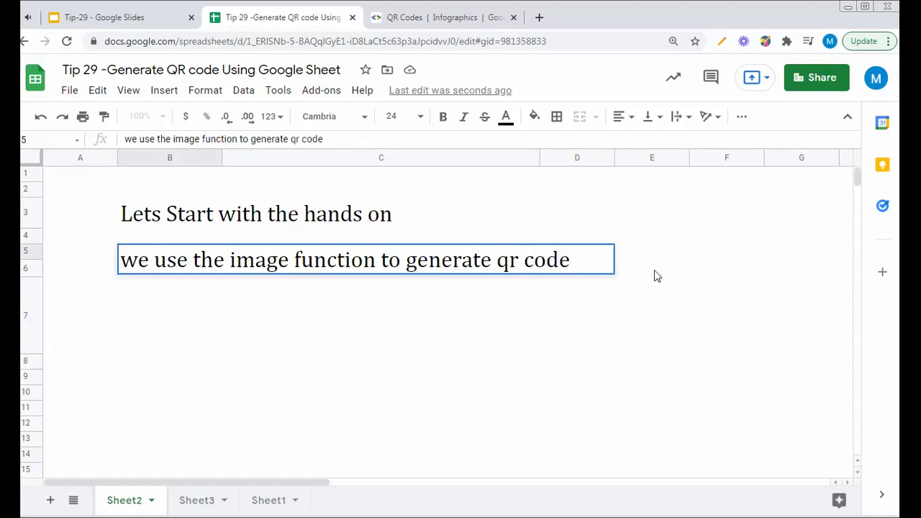
click(179, 294)
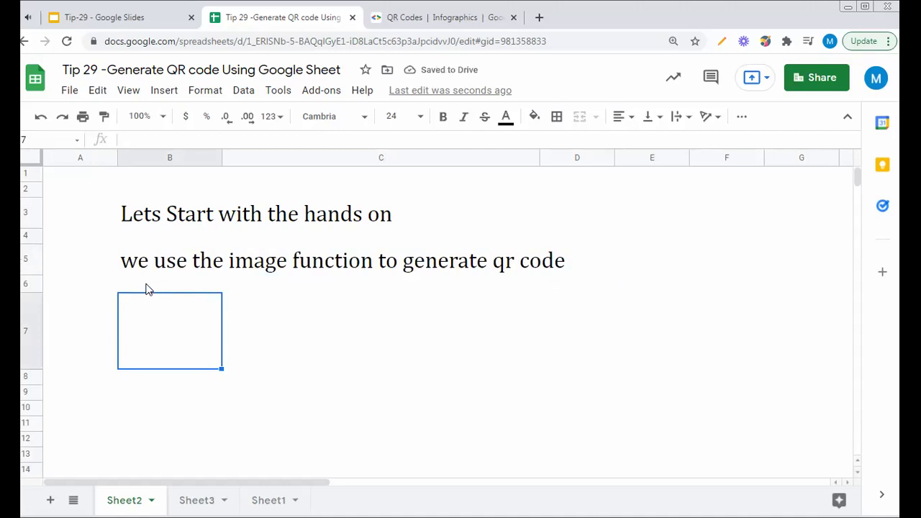
click(146, 285)
text(lets)
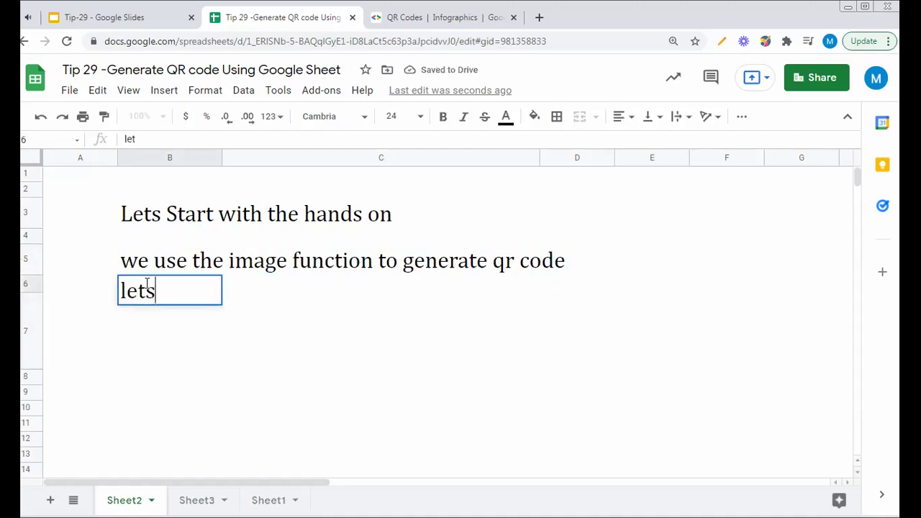
text( see )
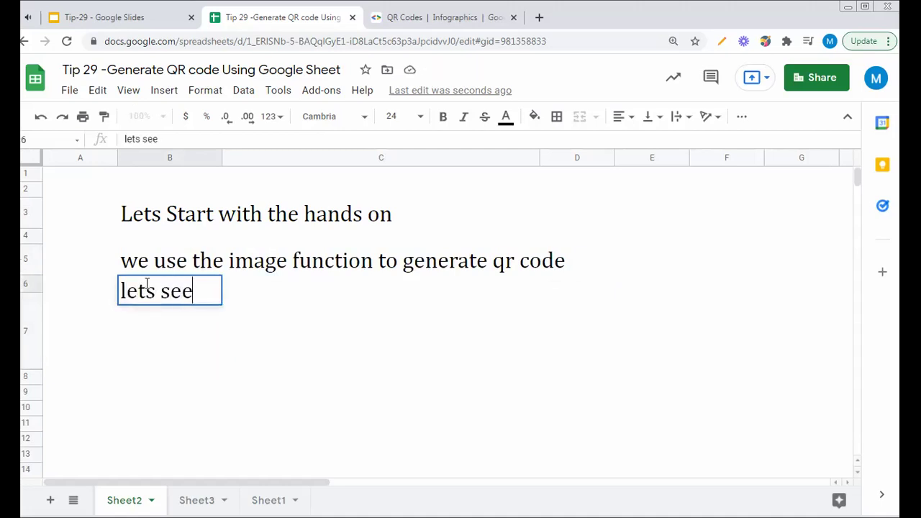
text(how )
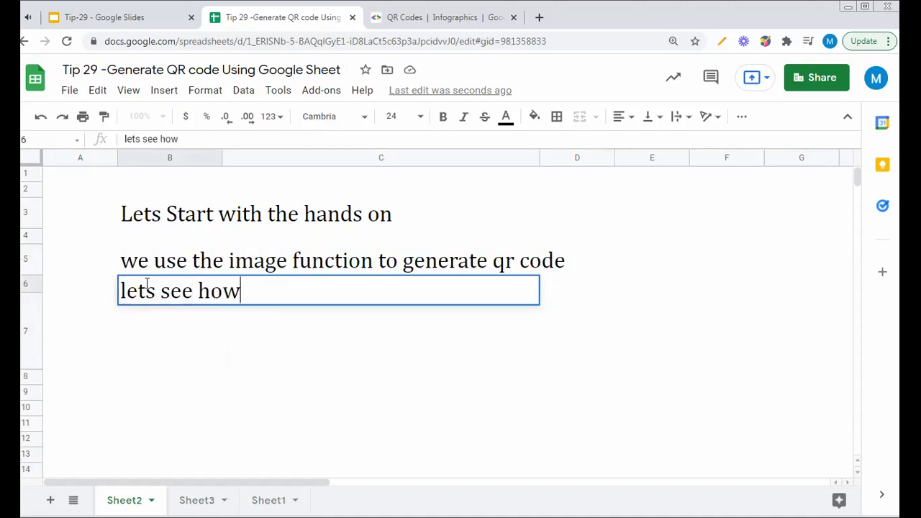
text(to use image )
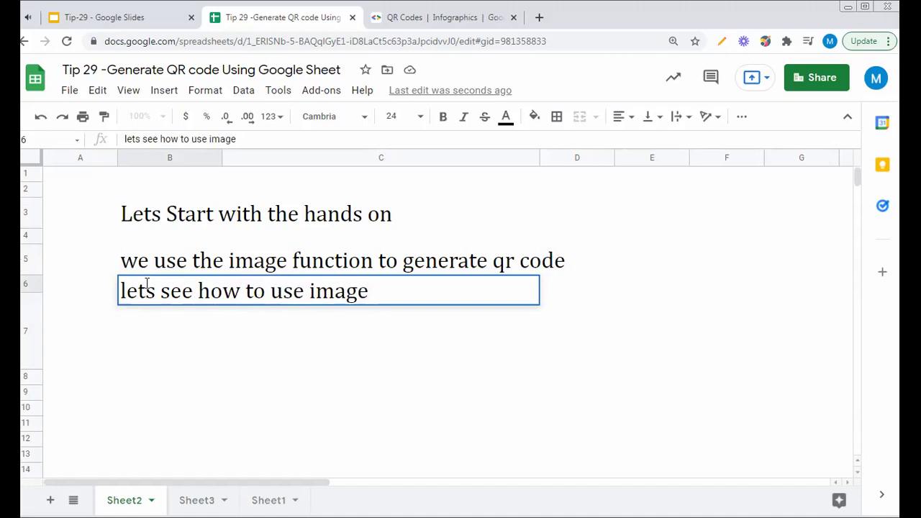
text(function)
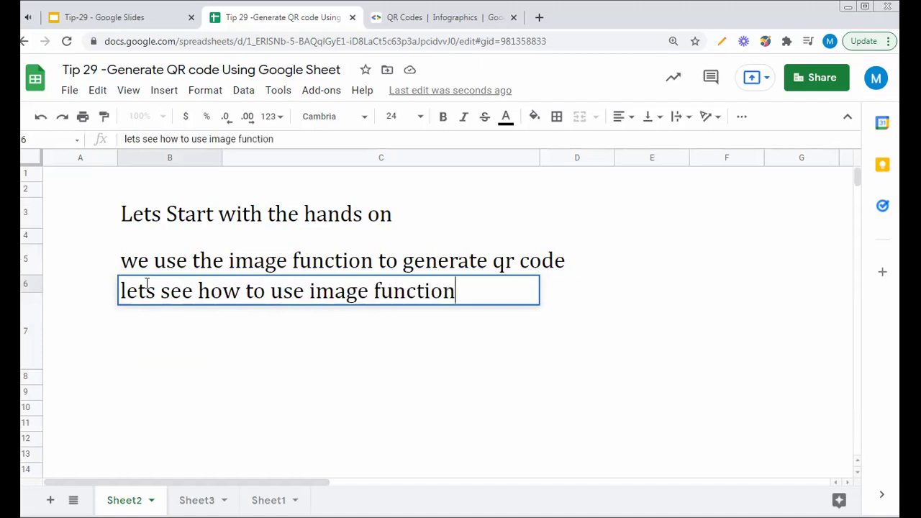
click(176, 395)
- Make row 6 taller so its full note is visible
scroll(193, 374, down, 3)
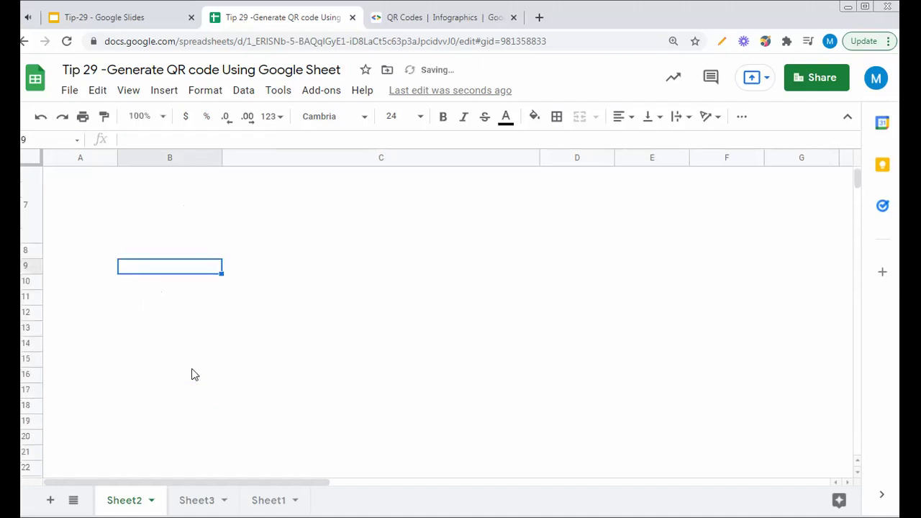
drag(39, 213, 35, 229)
click(193, 269)
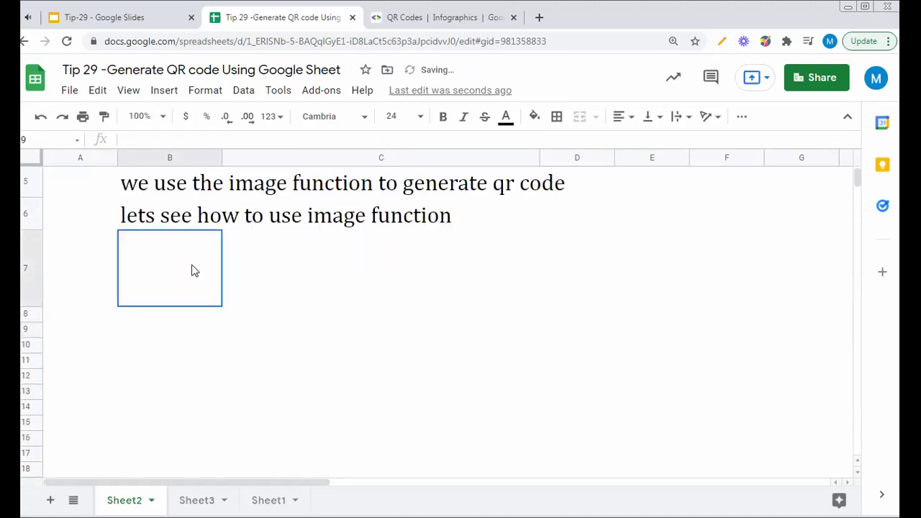
- Label B8 'QR Code' and make row 9 much taller for the image
click(178, 320)
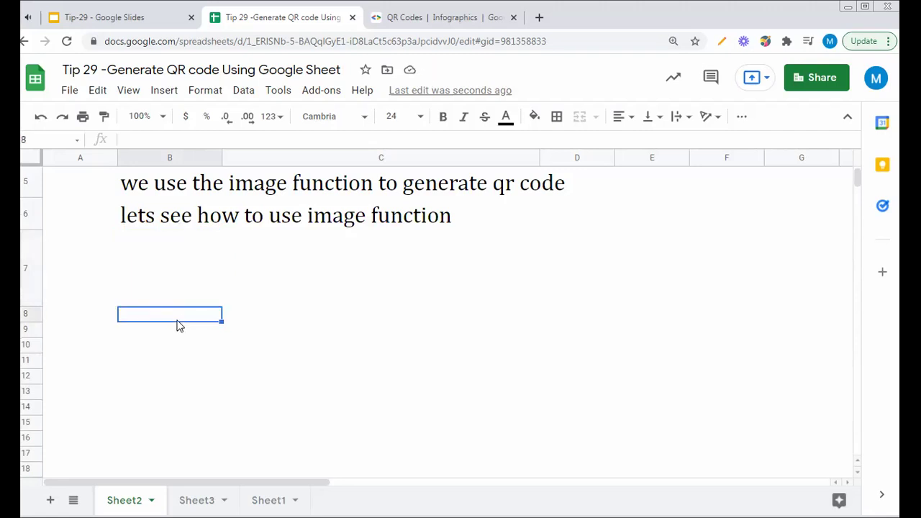
text(QR Code)
click(191, 374)
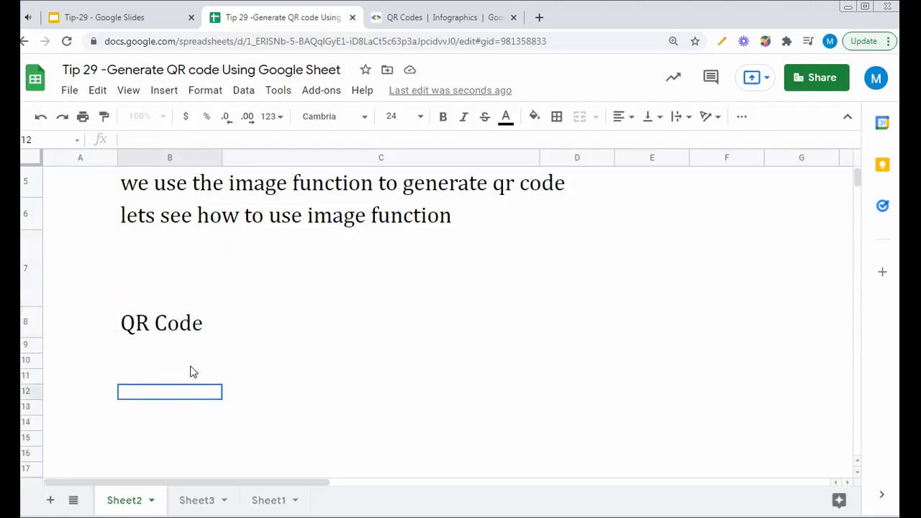
drag(33, 352, 34, 400)
click(151, 369)
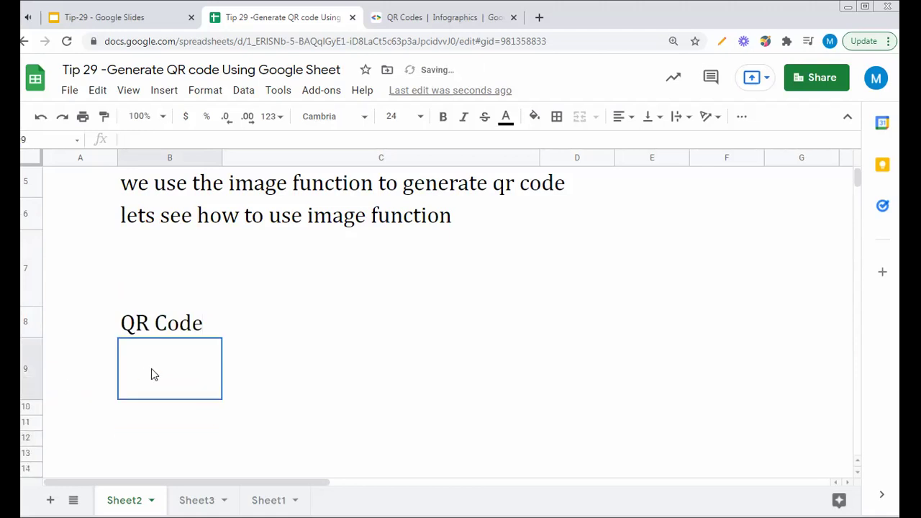
text(=i)
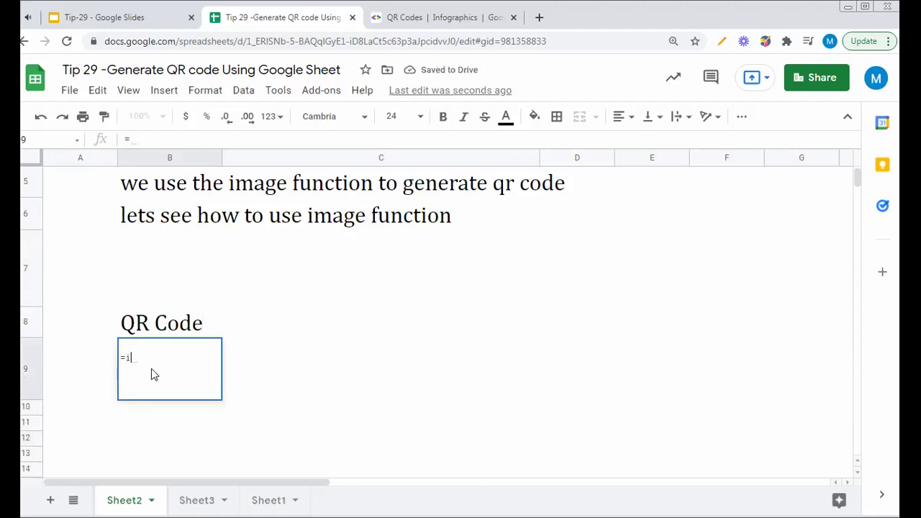
text(mage()
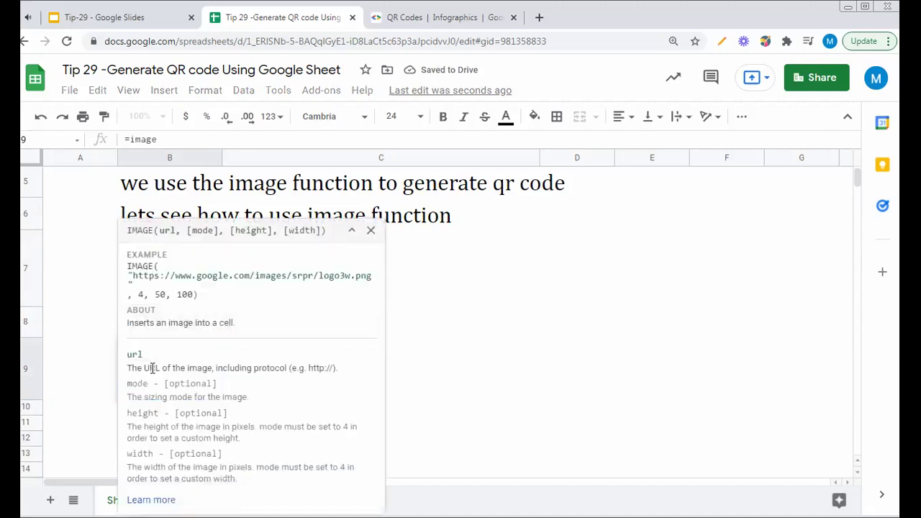
drag(159, 230, 175, 230)
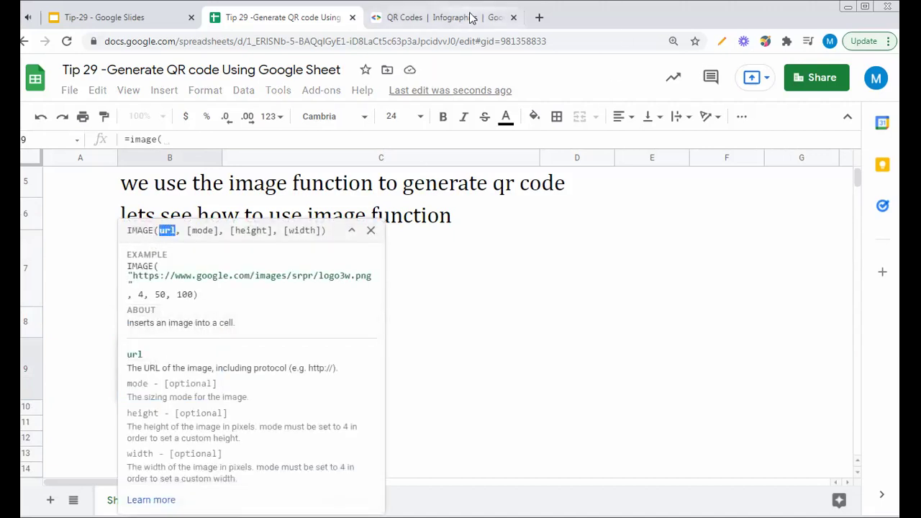
click(461, 17)
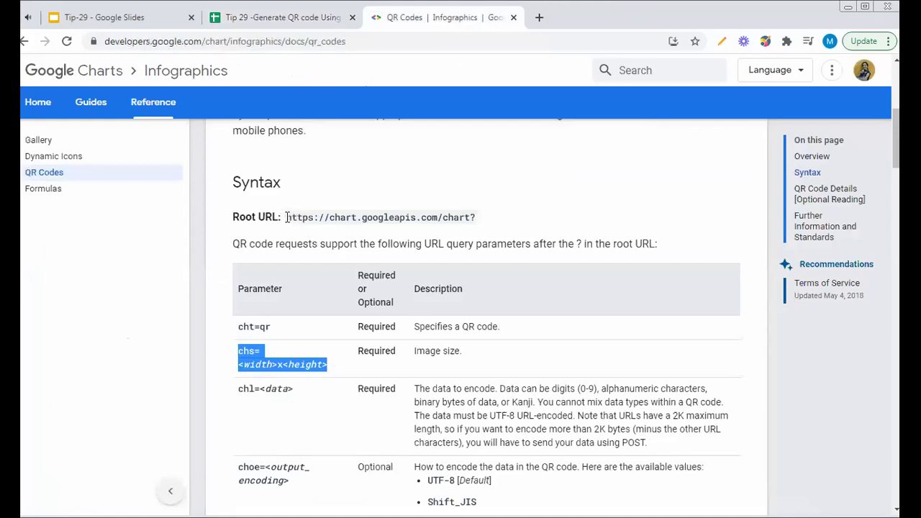
drag(286, 218, 451, 209)
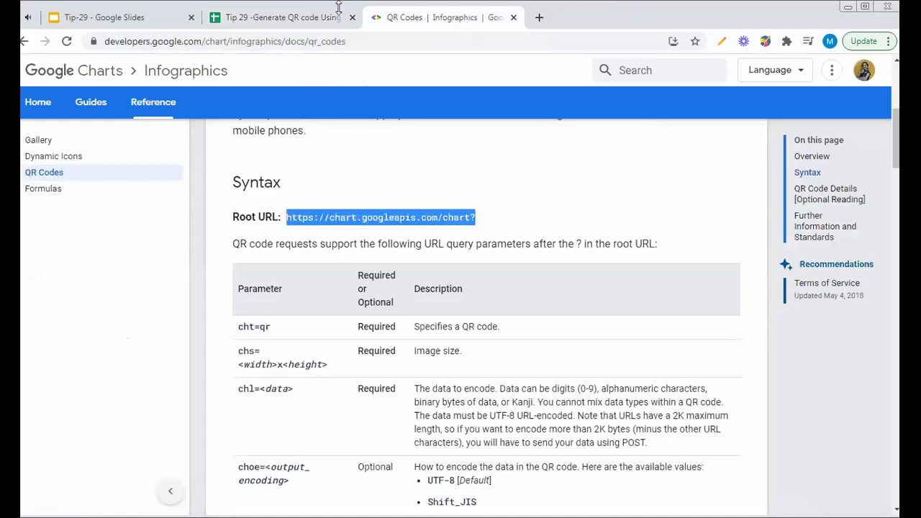
click(310, 20)
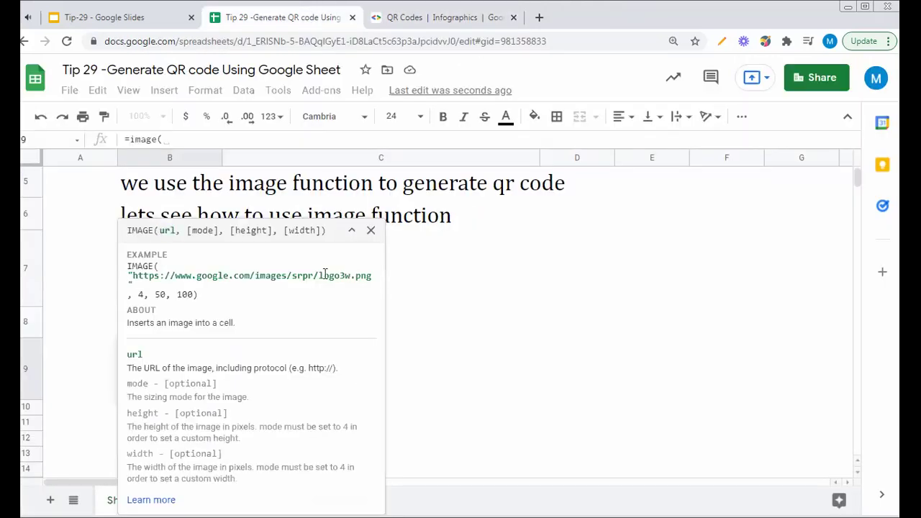
click(351, 231)
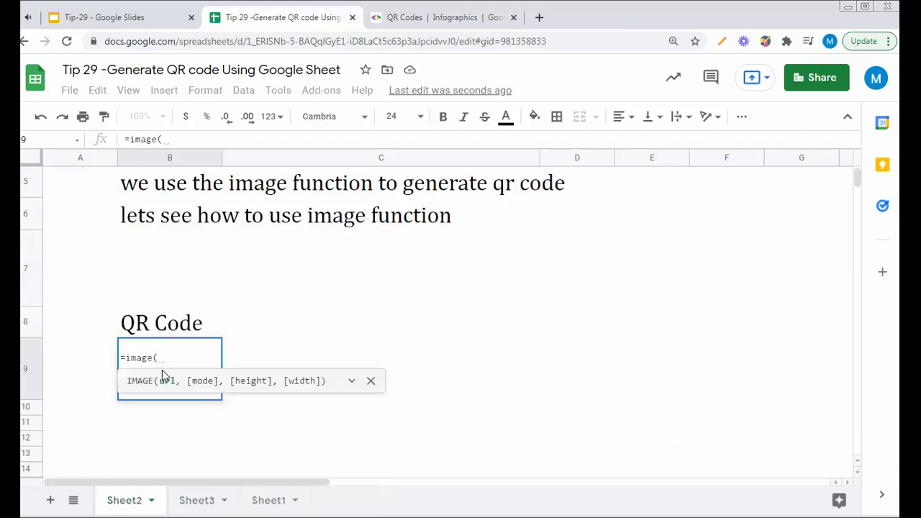
text(")
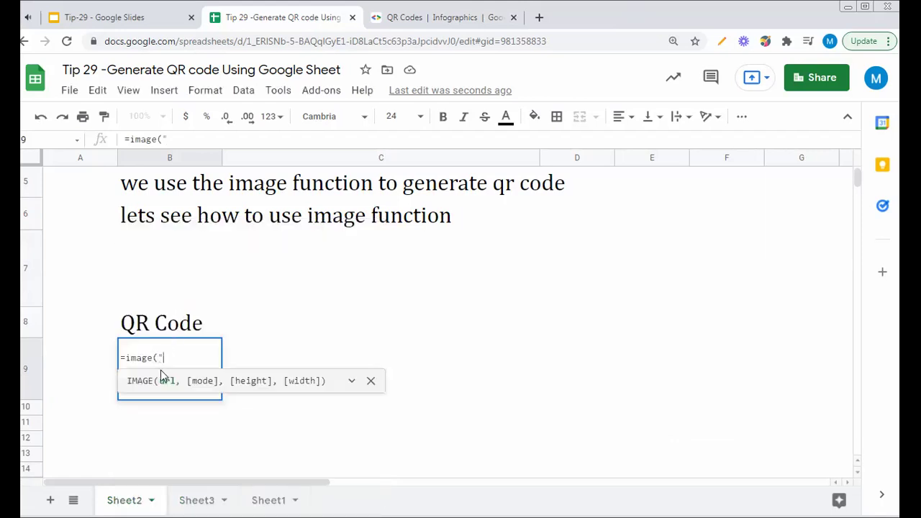
text(https://chart.googleapis.com/chart?)
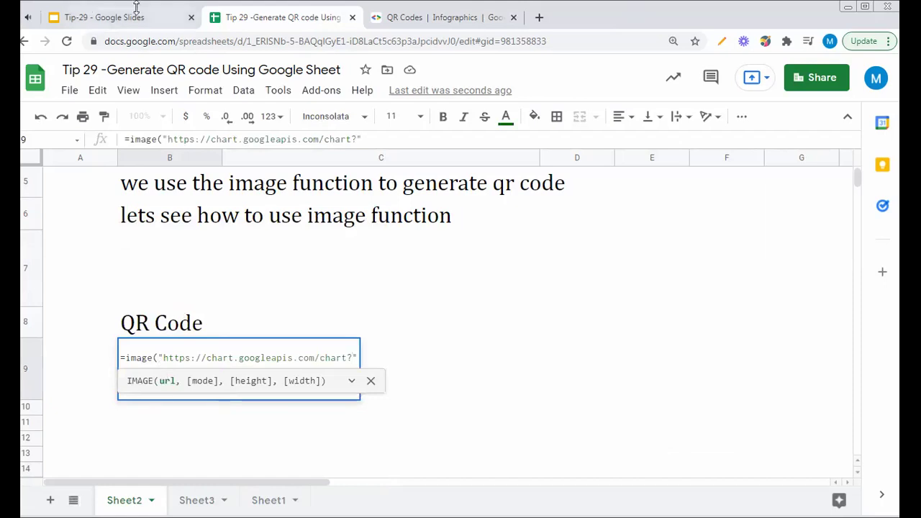
- Append cht=qr& to the URL, copying cht=qr from the QR Codes docs page
click(423, 17)
drag(237, 327, 302, 328)
key(ctrl+c)
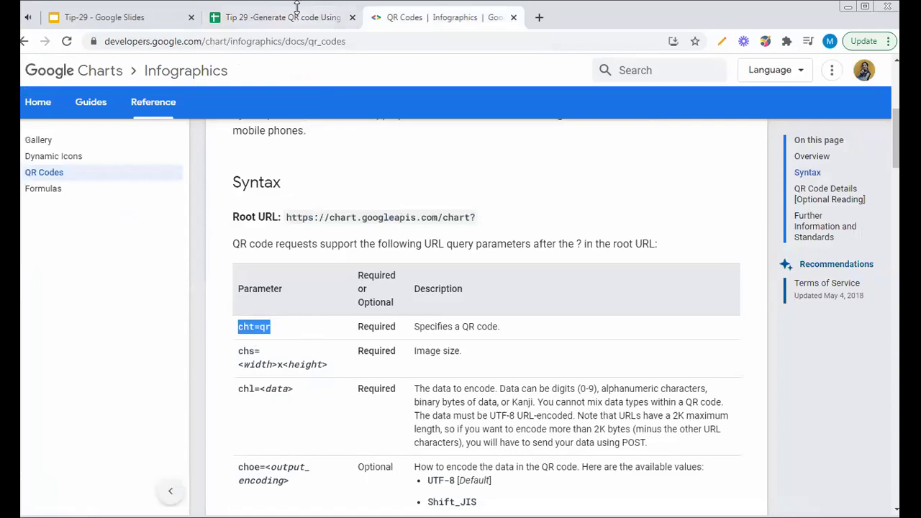
click(303, 17)
key(ctrl+v)
text(&)
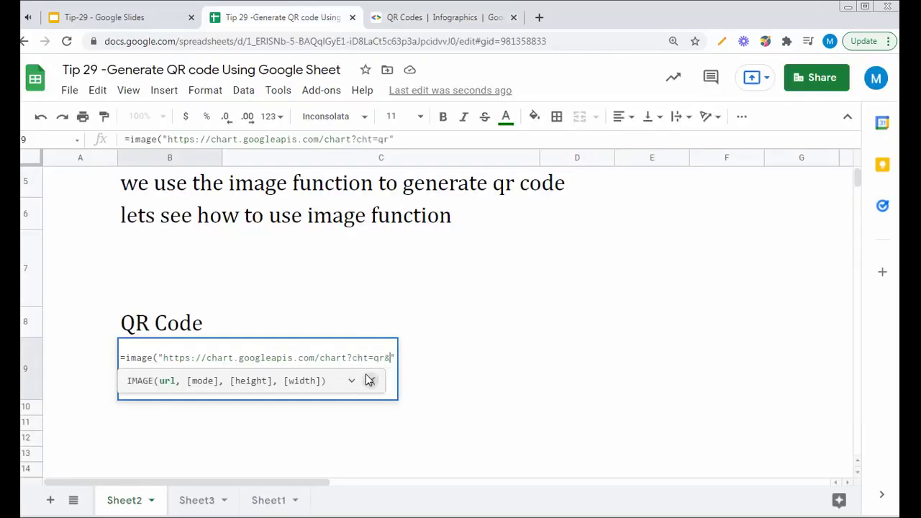
- Add the size parameter chs=100x100 to the URL, copied from the docs
click(462, 24)
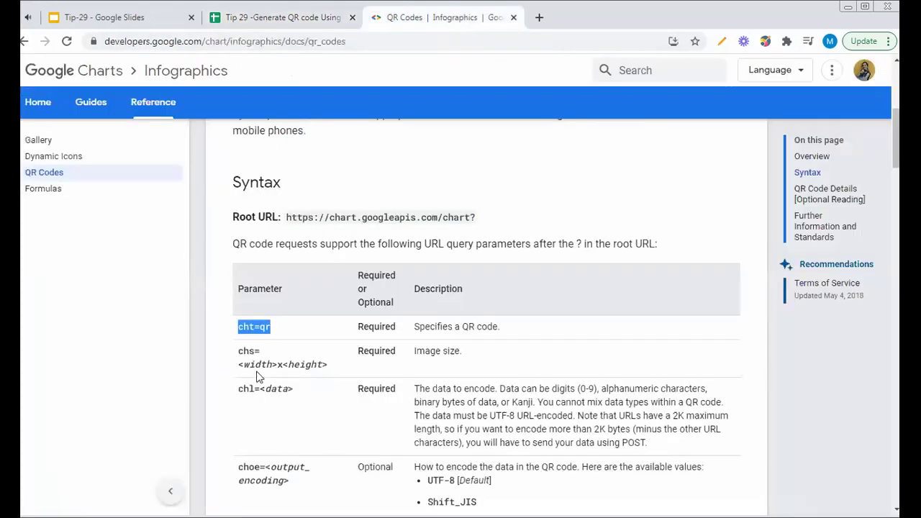
drag(238, 352, 344, 369)
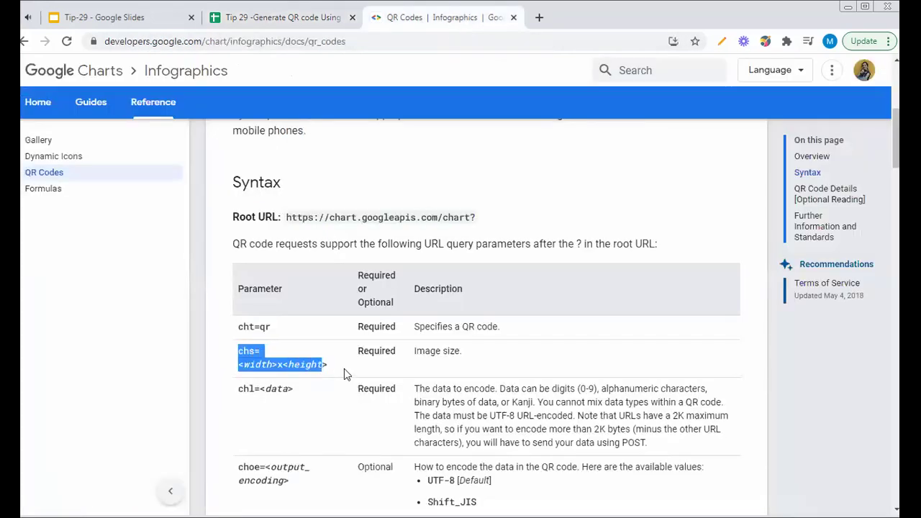
click(290, 16)
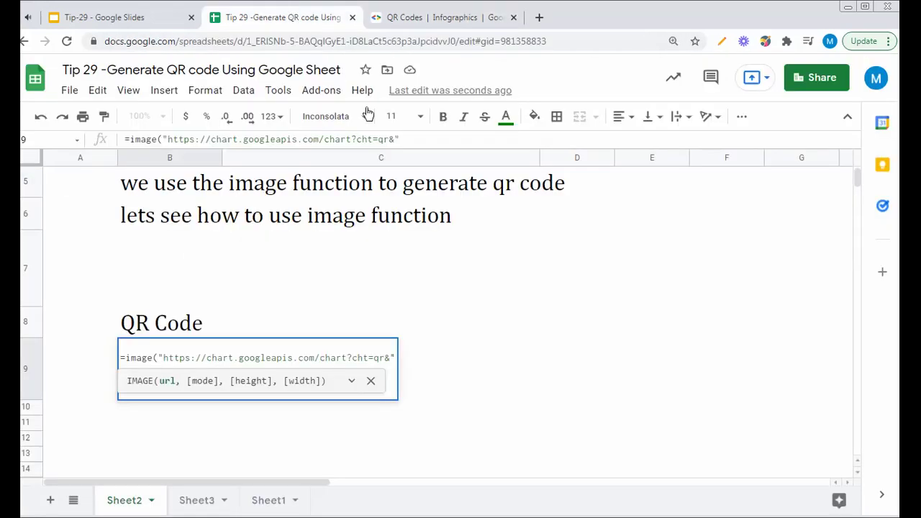
text(chs=<width>x<height>)
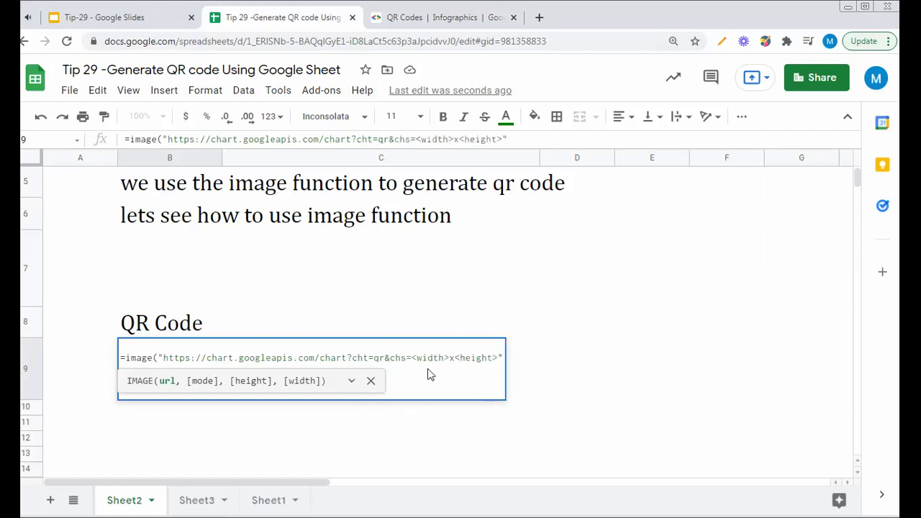
drag(412, 358, 448, 356)
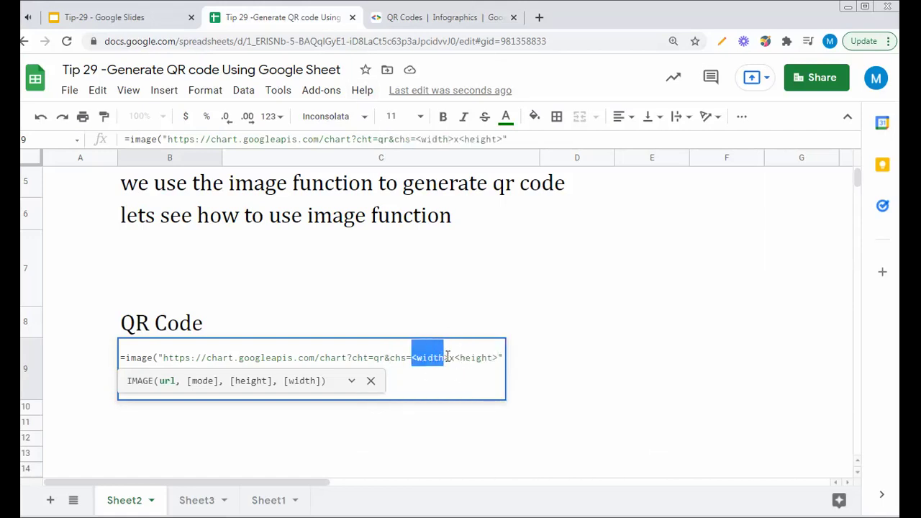
text(100)
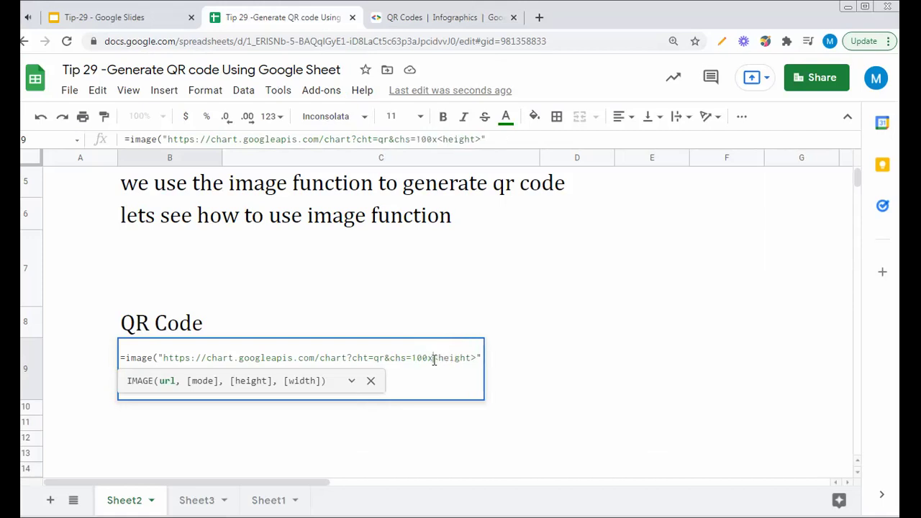
drag(433, 358, 483, 364)
text(100)
text(8)
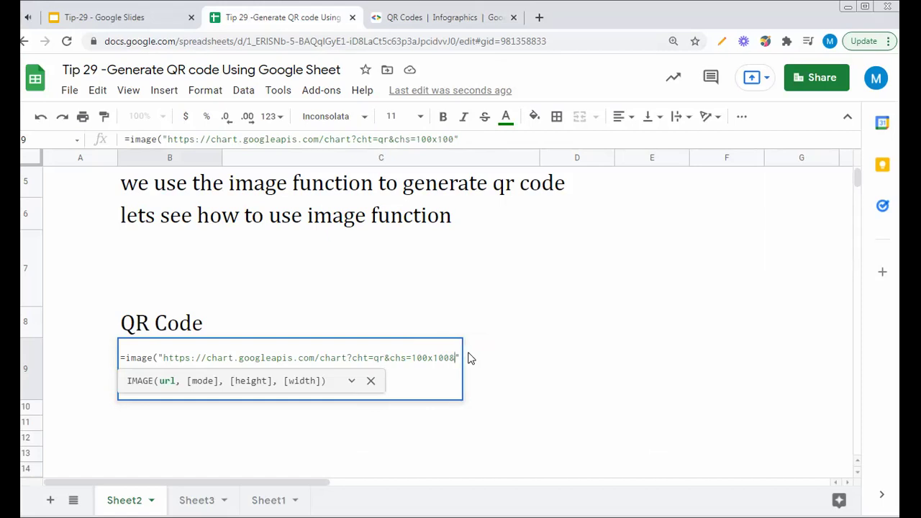
click(431, 18)
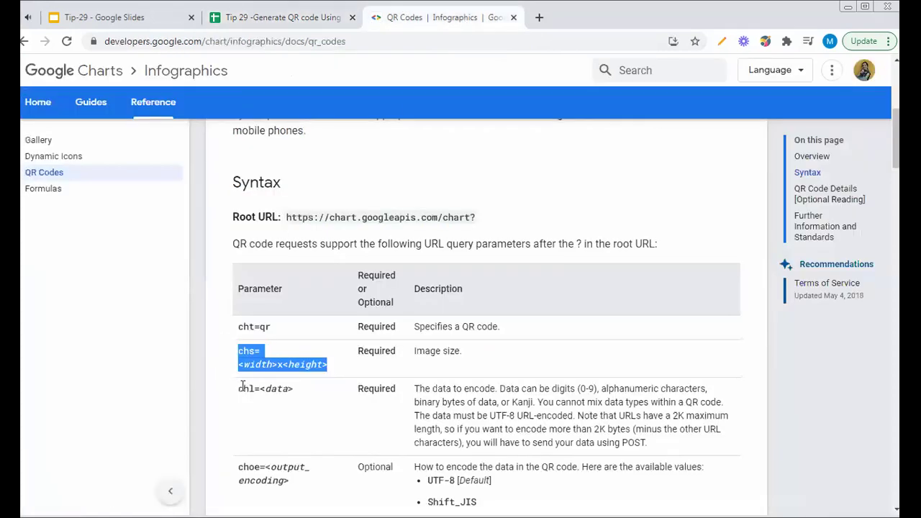
drag(239, 388, 262, 390)
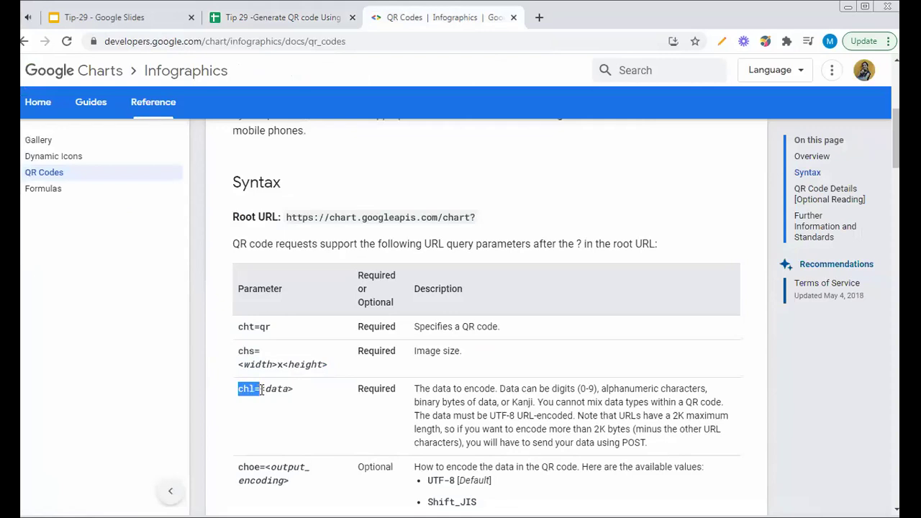
click(232, 23)
text(chl=)
text(www.google.com)
text())
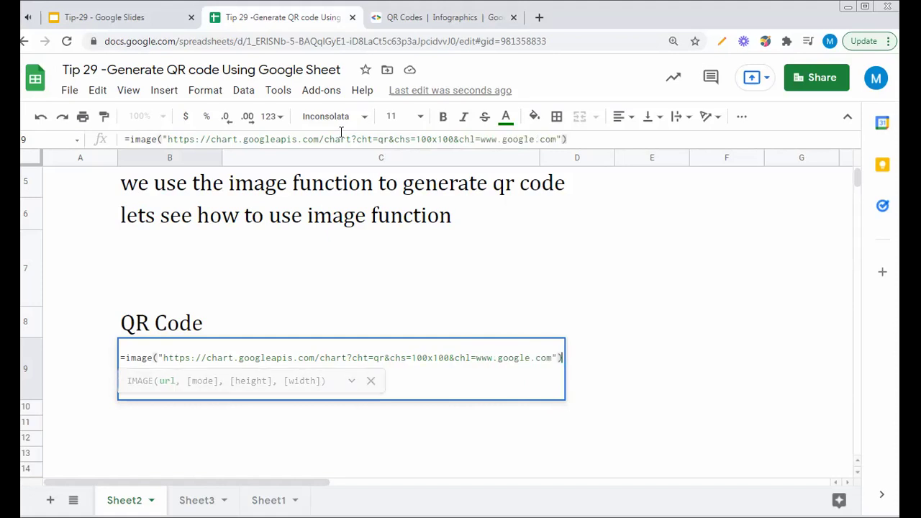
- Commit the formula to render the QR code in B9 and give B9 a light grey fill
key(Return)
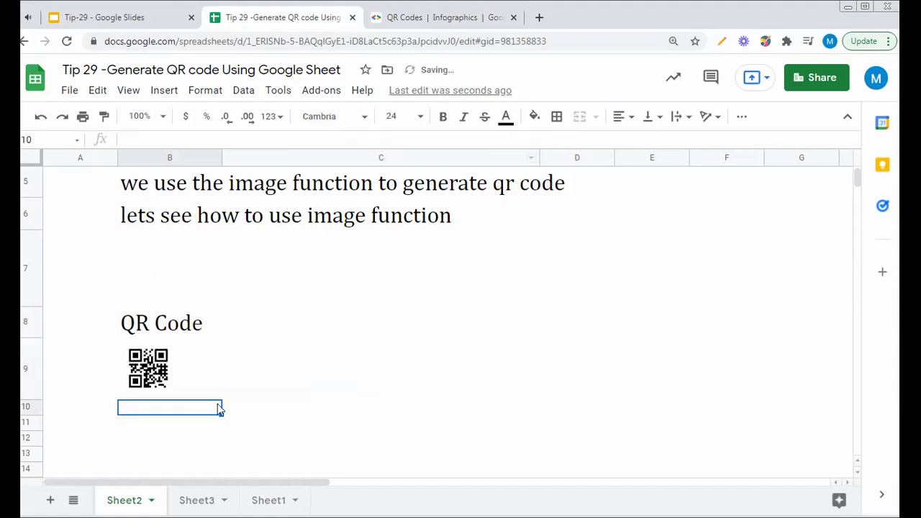
click(210, 387)
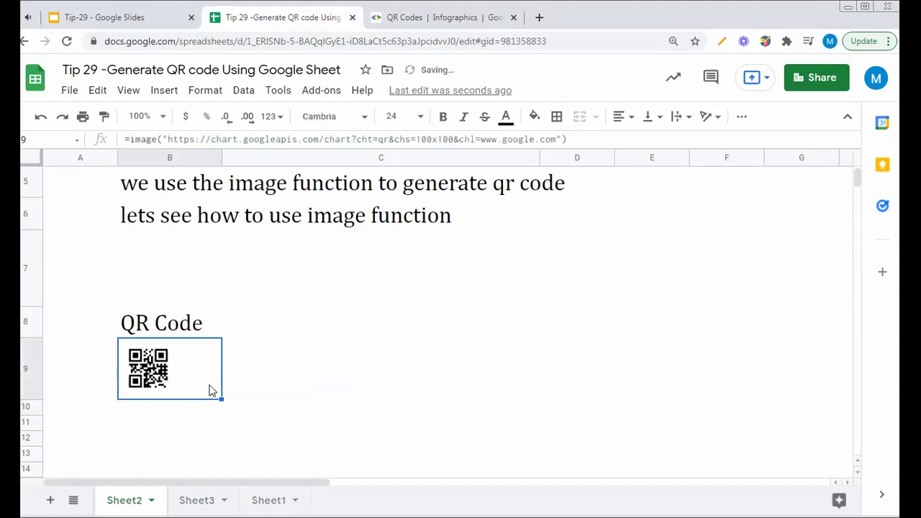
click(536, 118)
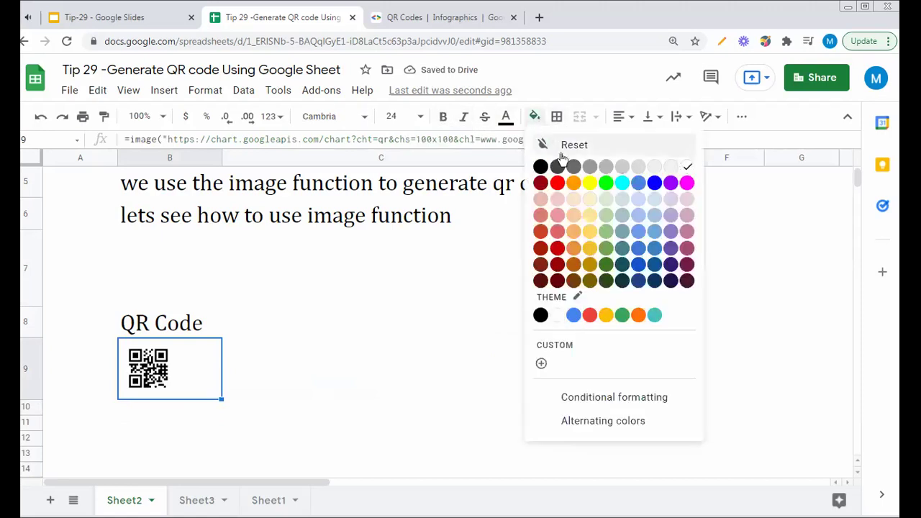
click(623, 170)
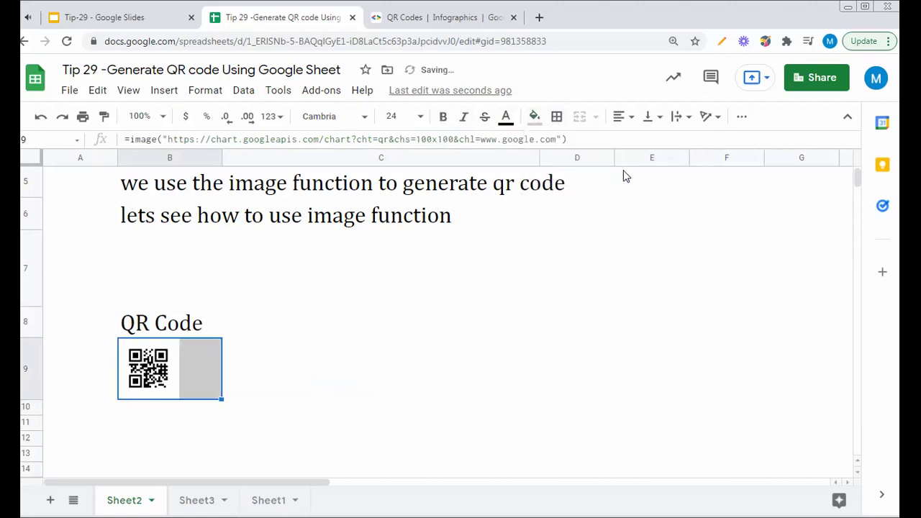
click(279, 387)
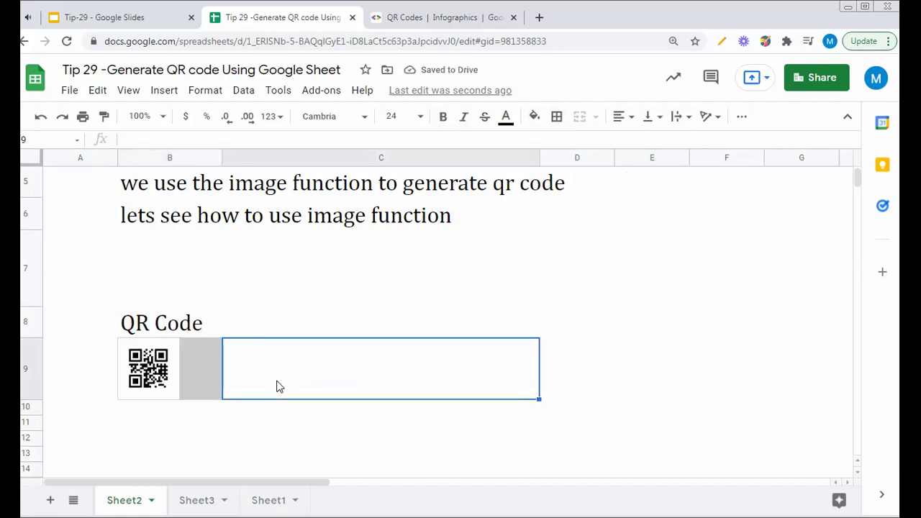
- Enter a C9 note saying the QR code was generated by the image function, and wrap it
text(here u)
key(BackSpace)
text(c)
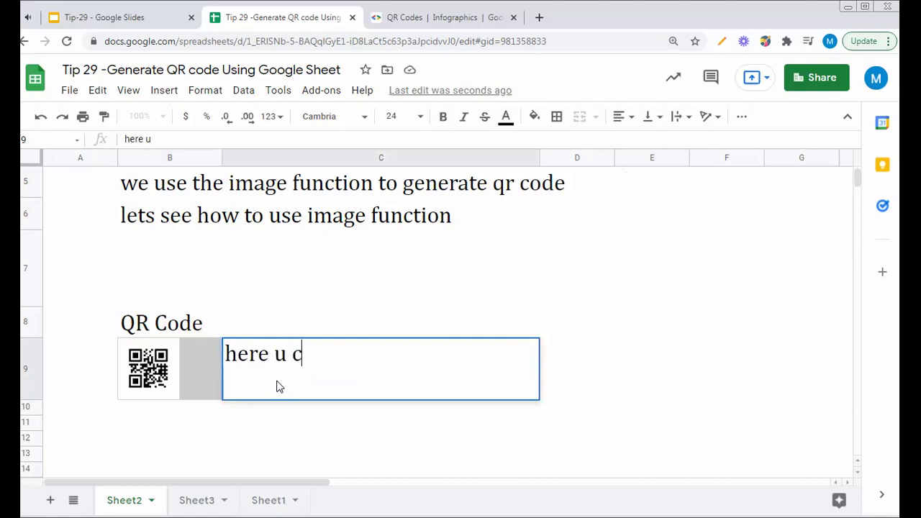
text(an see the QR )
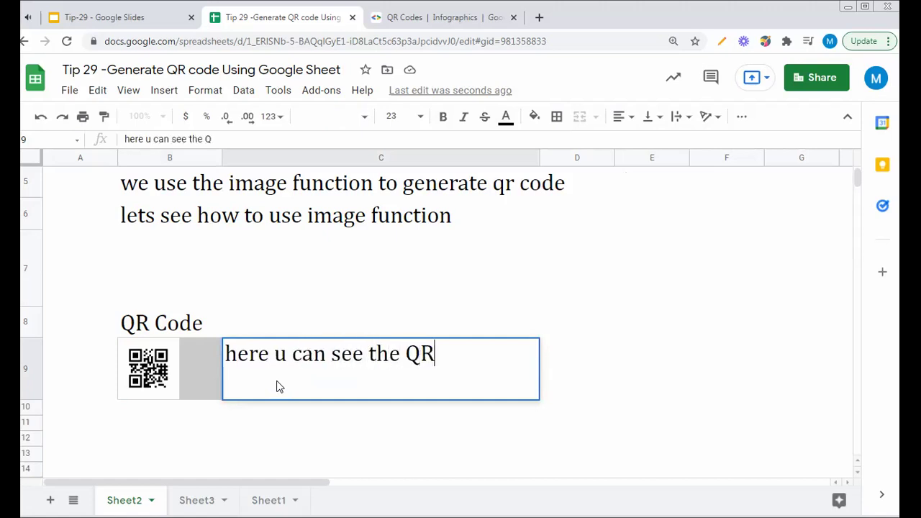
text(code)
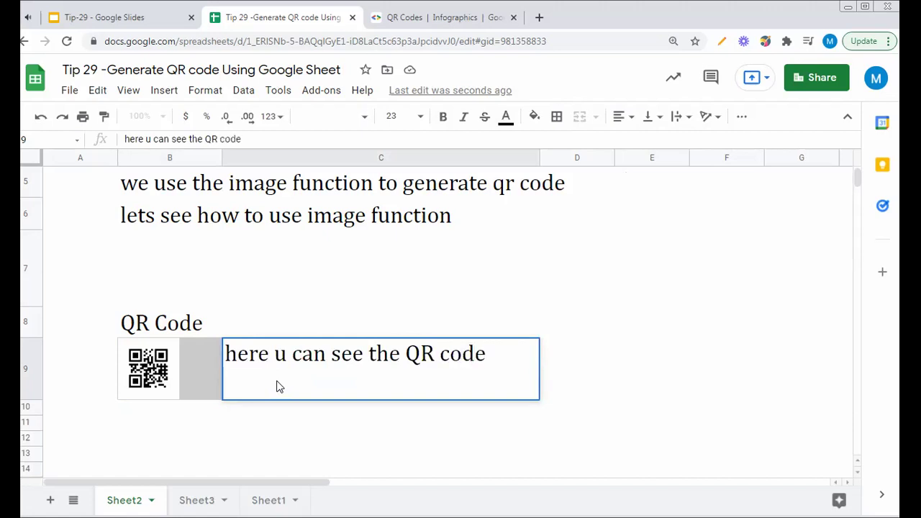
text( generated by ima)
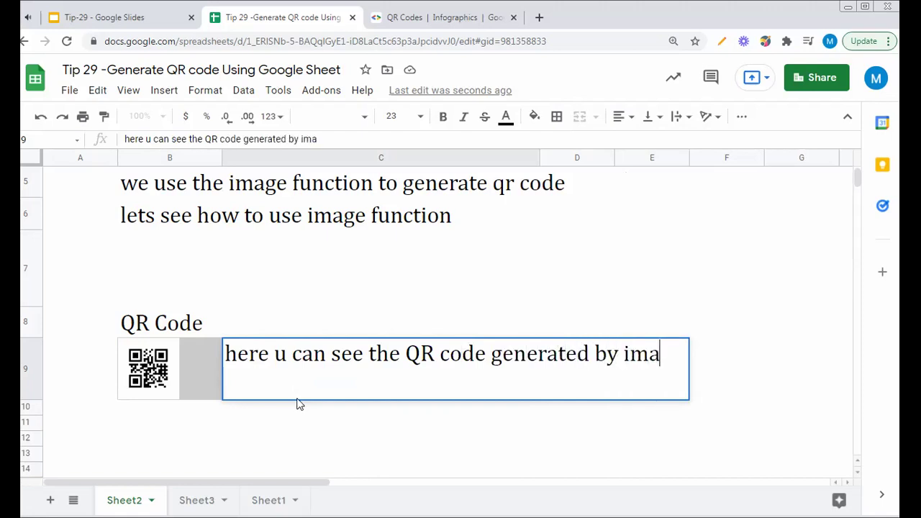
text(ge function using)
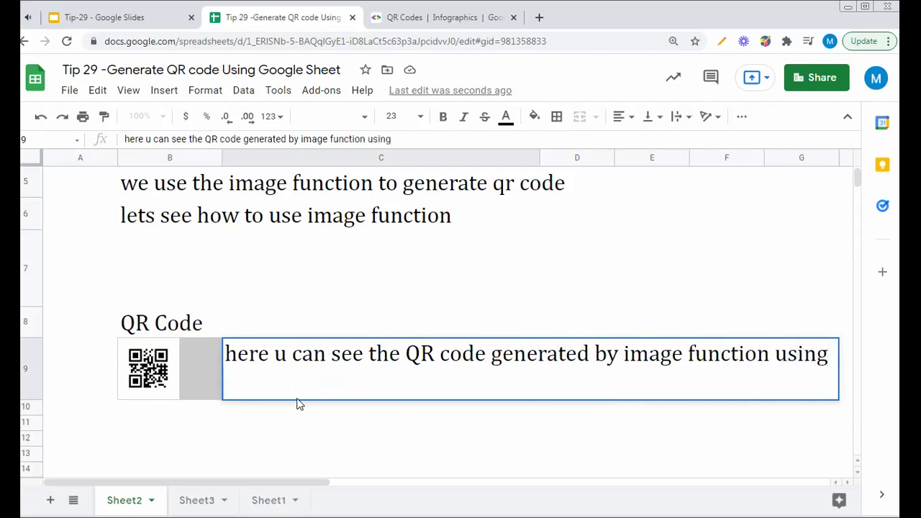
text( google s)
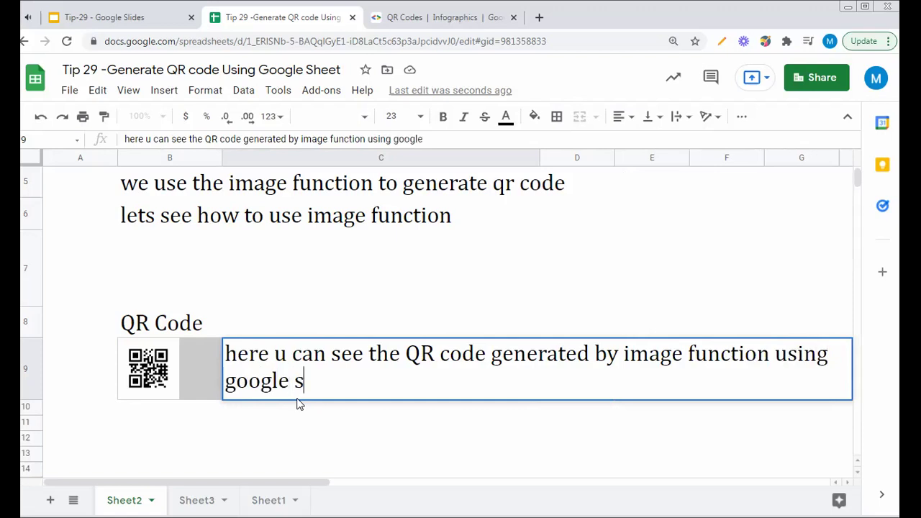
text(heets)
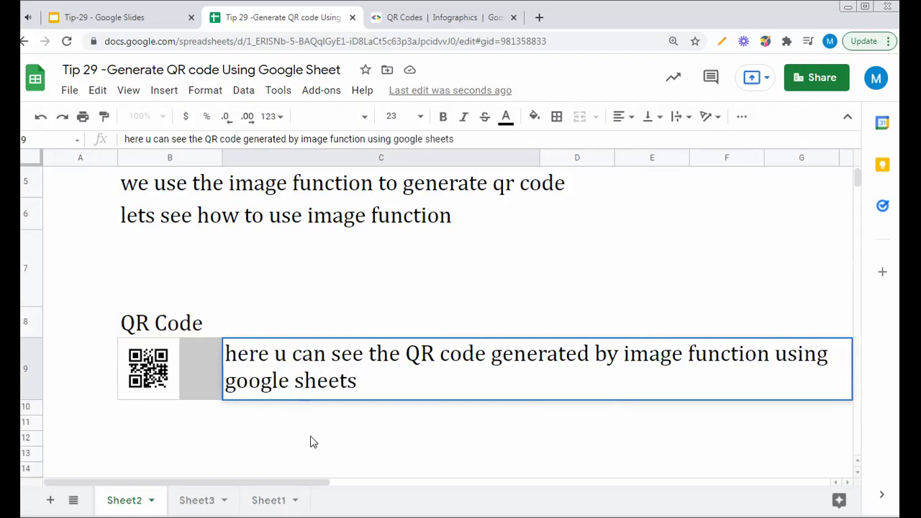
click(311, 440)
click(382, 389)
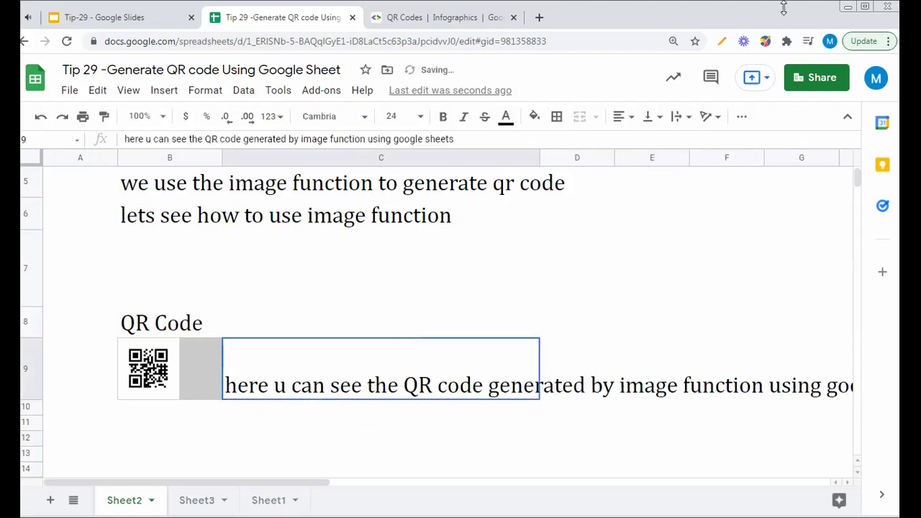
click(654, 117)
click(677, 116)
click(697, 141)
scroll(568, 321, down, 1)
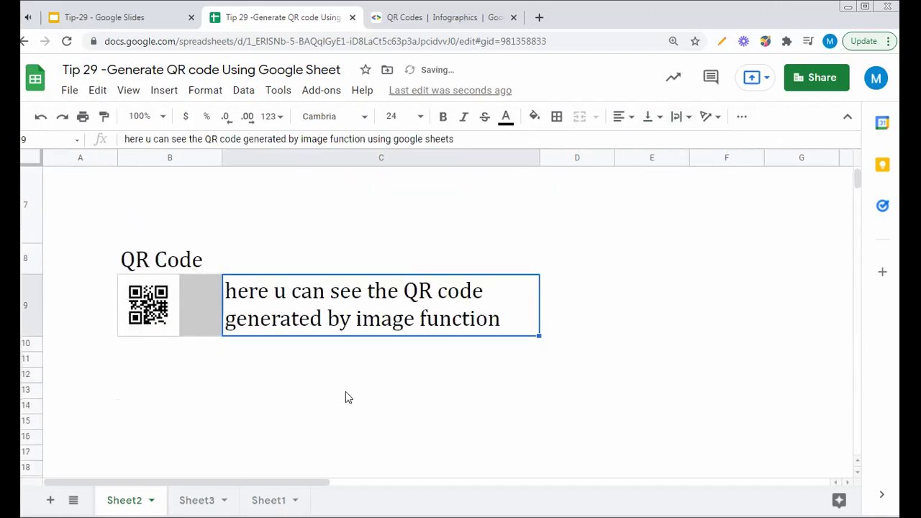
- Type 'here we use the four parameters in image function' in C11
click(337, 365)
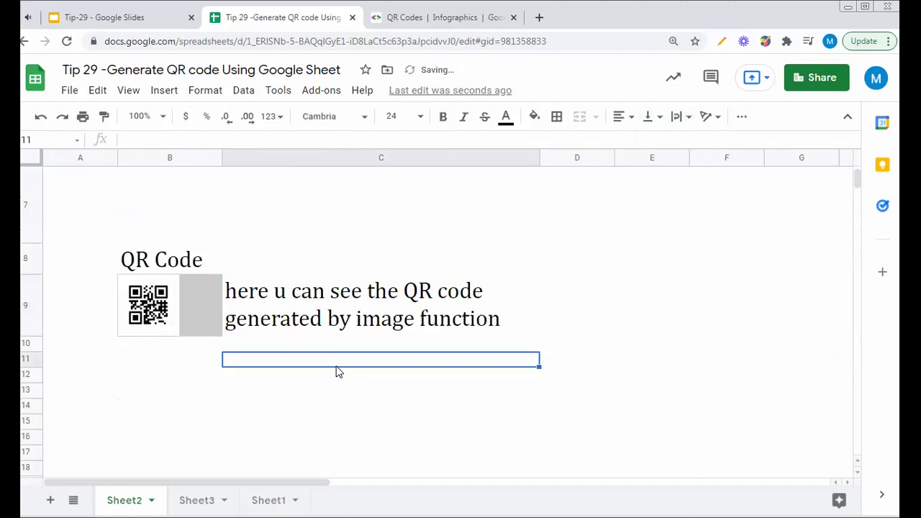
text(here )
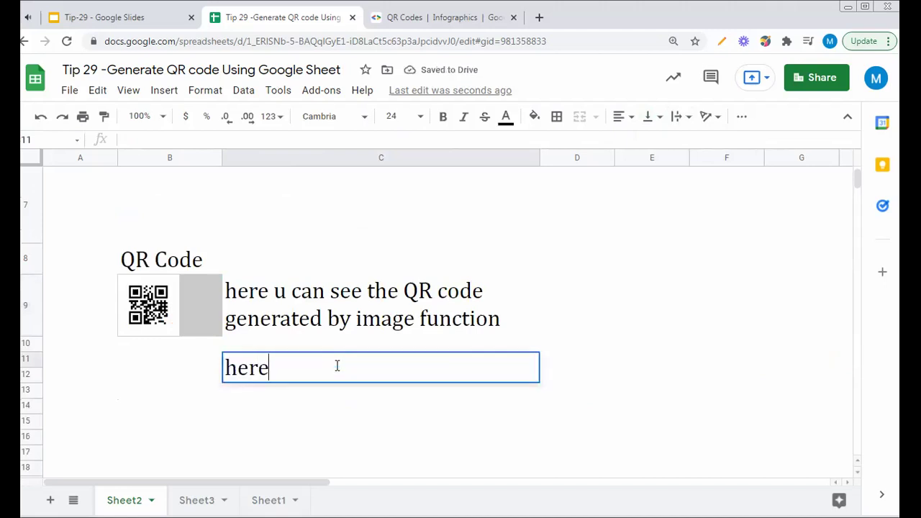
text(we use the )
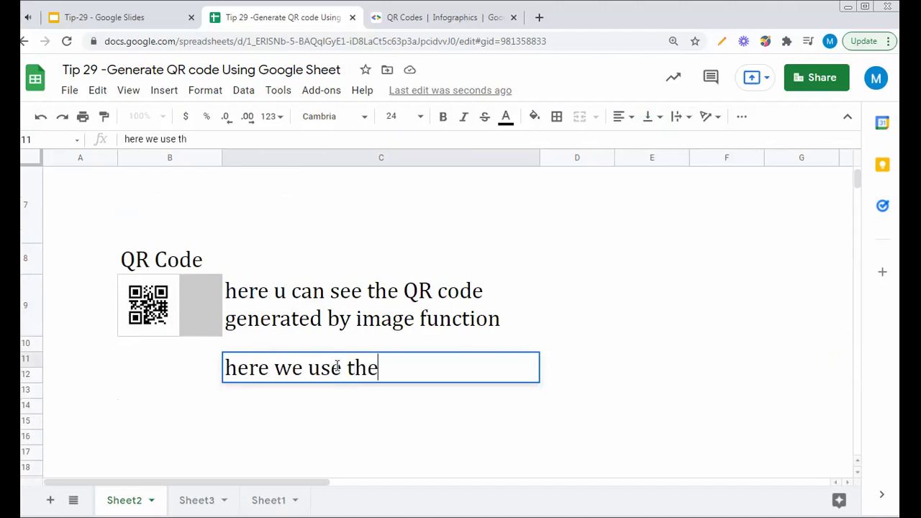
text(four parameters in im)
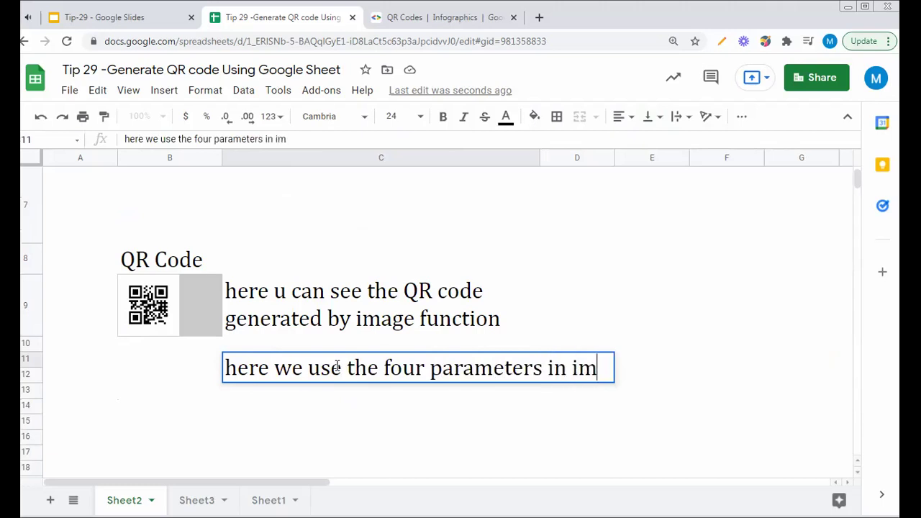
text(age function)
click(311, 396)
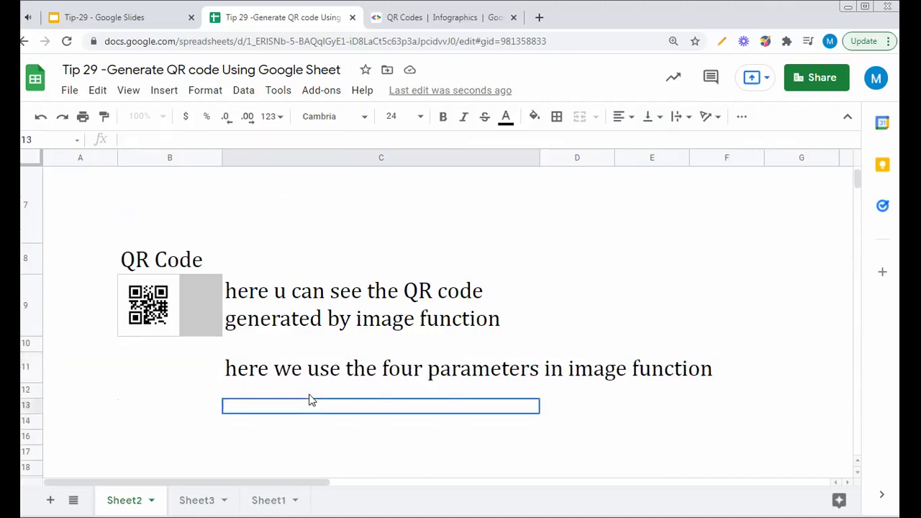
- List '1. root url' in C13 and '2. mode i.e QR mode' in C15
text(1)
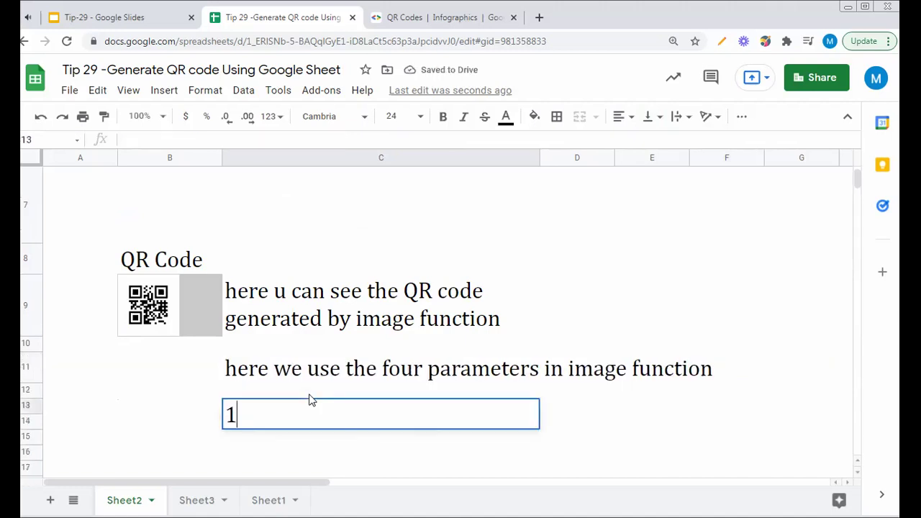
text(.)
text( root)
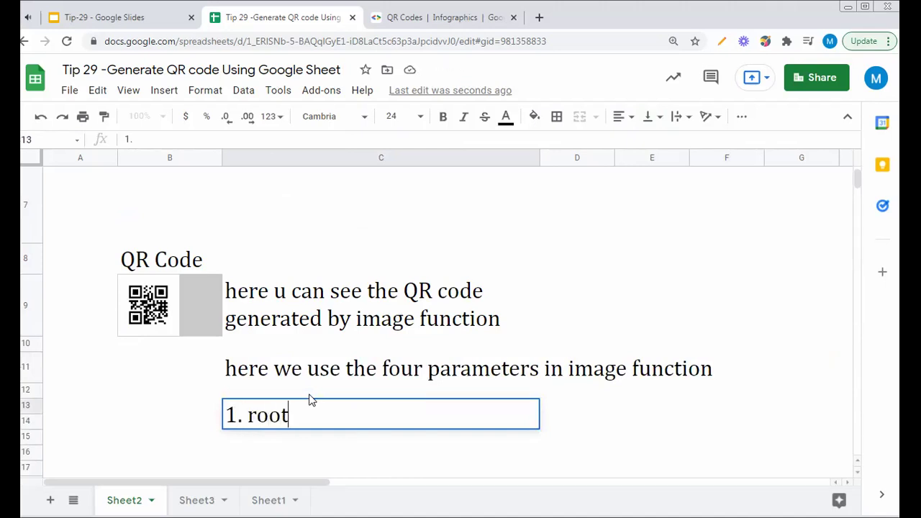
text( url)
click(308, 445)
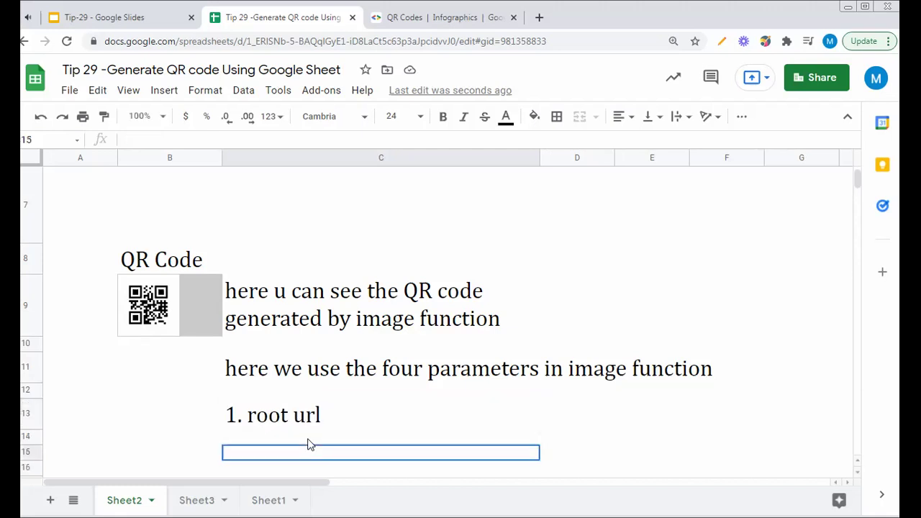
text(2. )
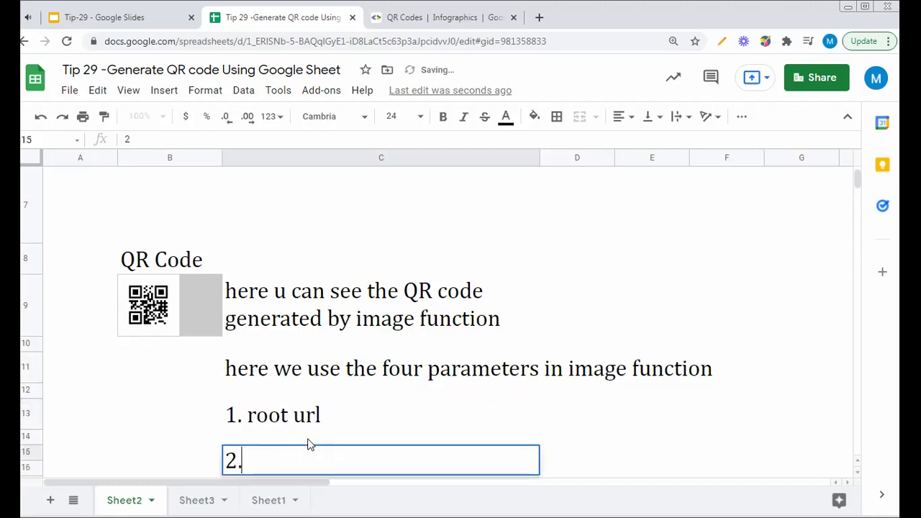
text(mode i.e QR )
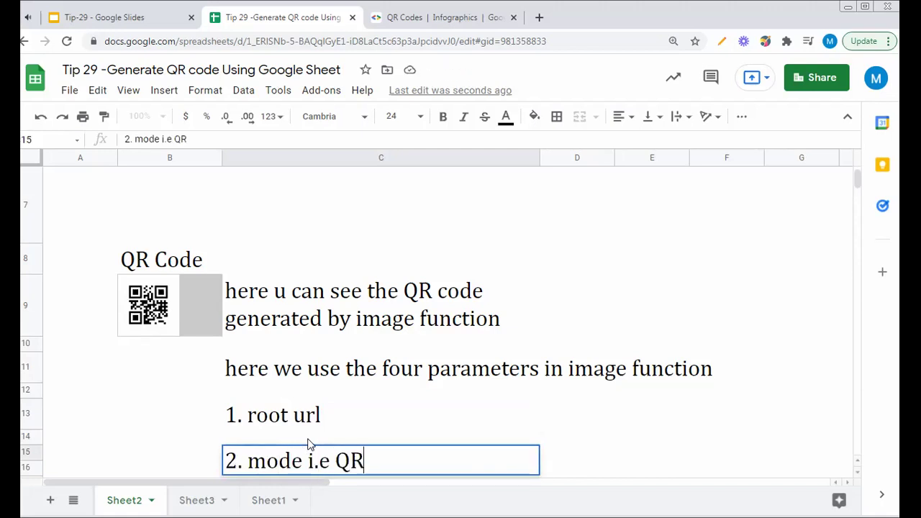
text(mode)
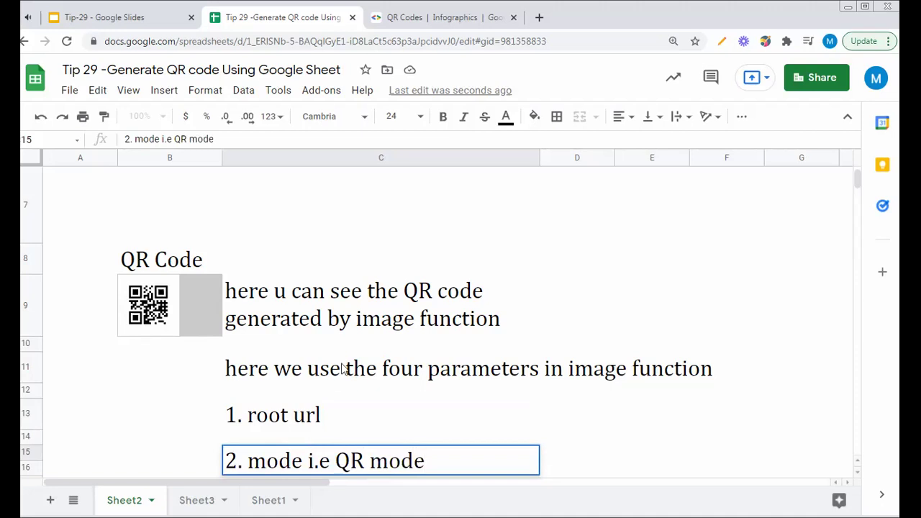
click(535, 423)
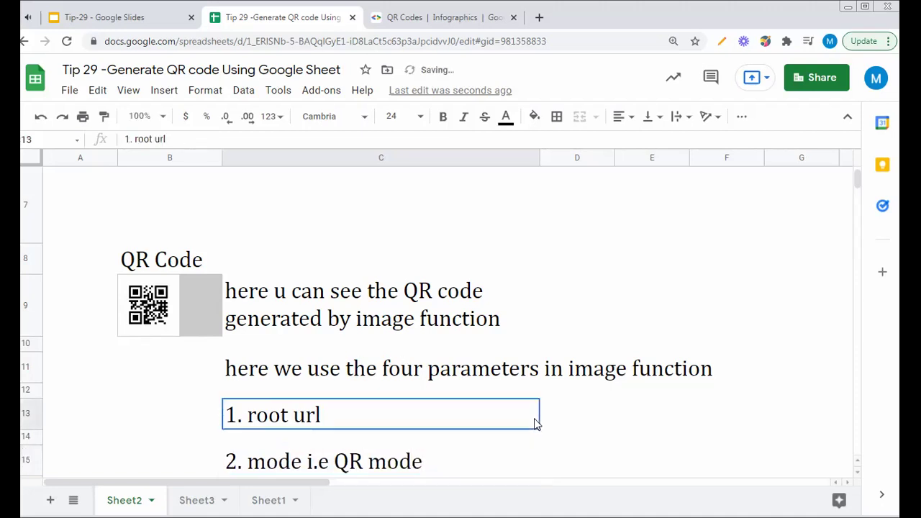
- Enter '3. size of image' in D13 and '4. link or data to be encode into QR code' in D15
click(585, 423)
text(3.)
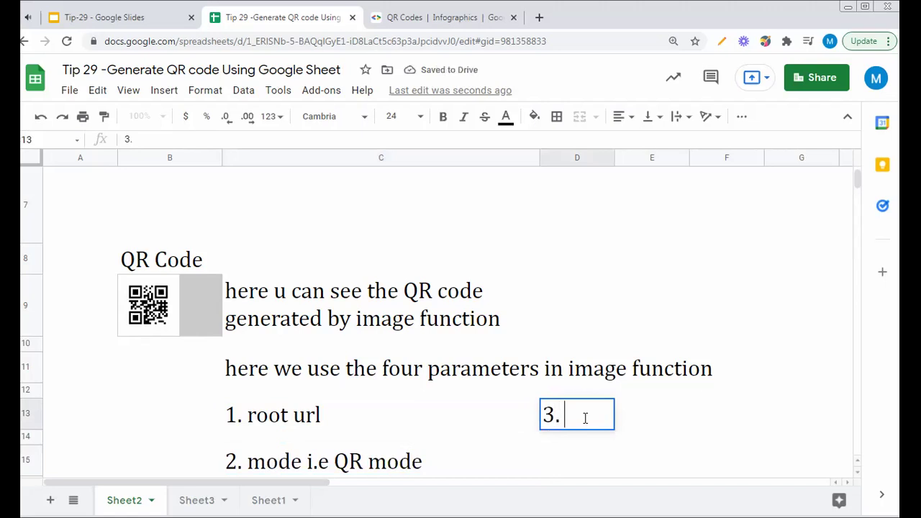
text( size of image)
click(562, 475)
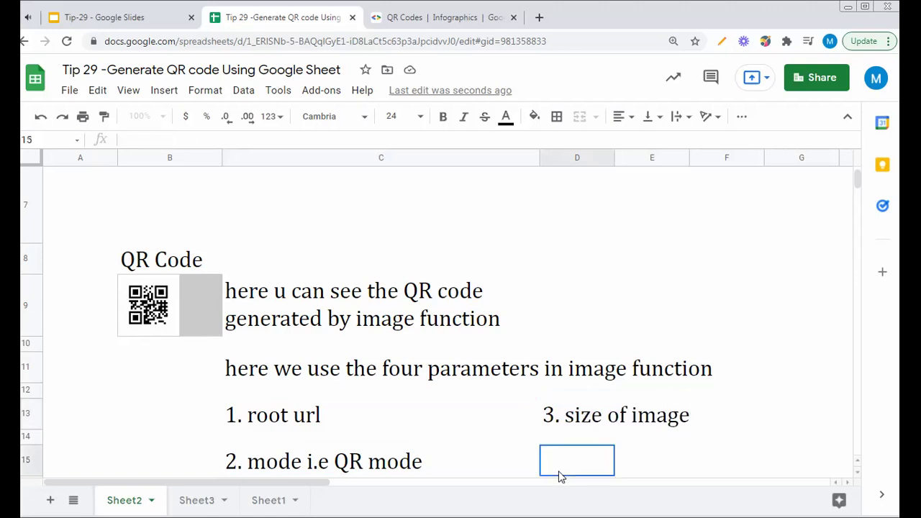
text(4.)
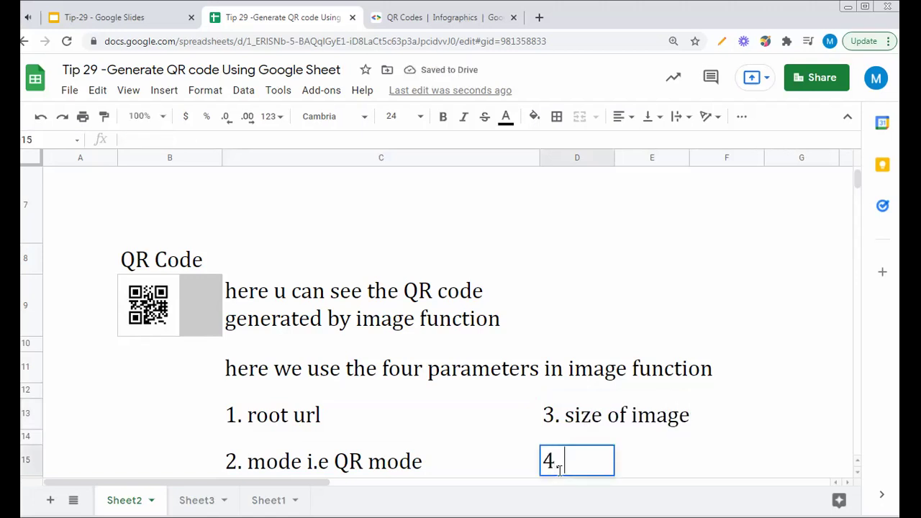
text( link )
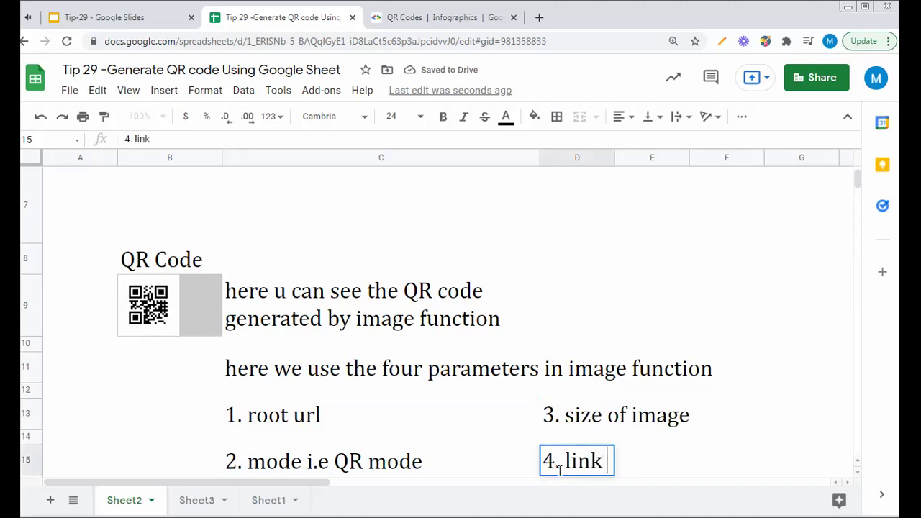
text(or data to)
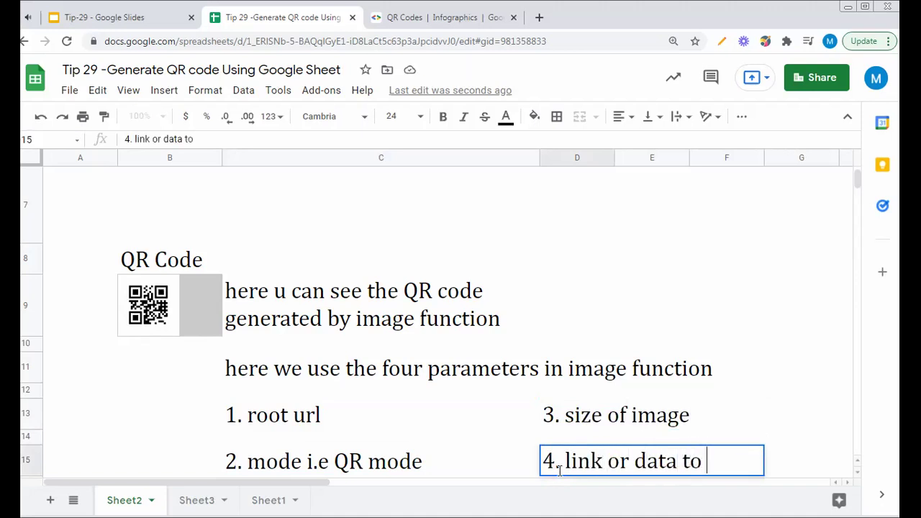
text( be i)
key(BackSpace)
text(en)
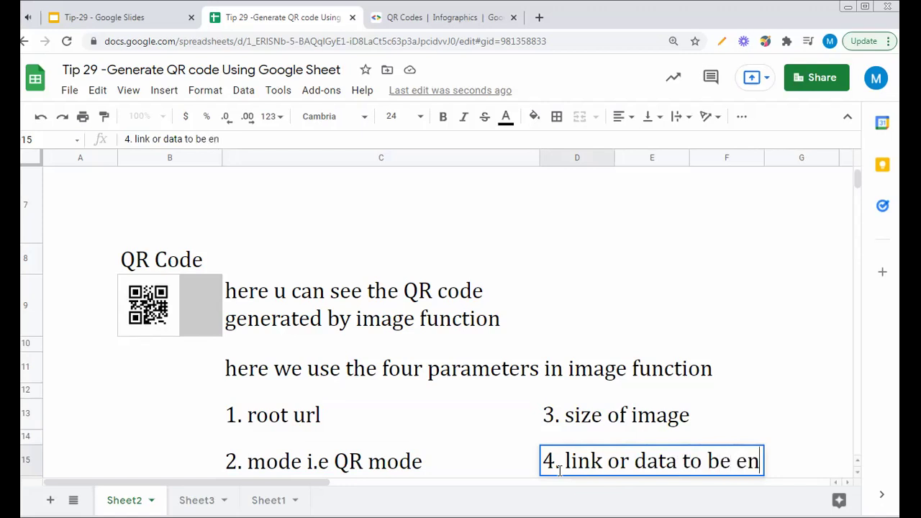
text(code int)
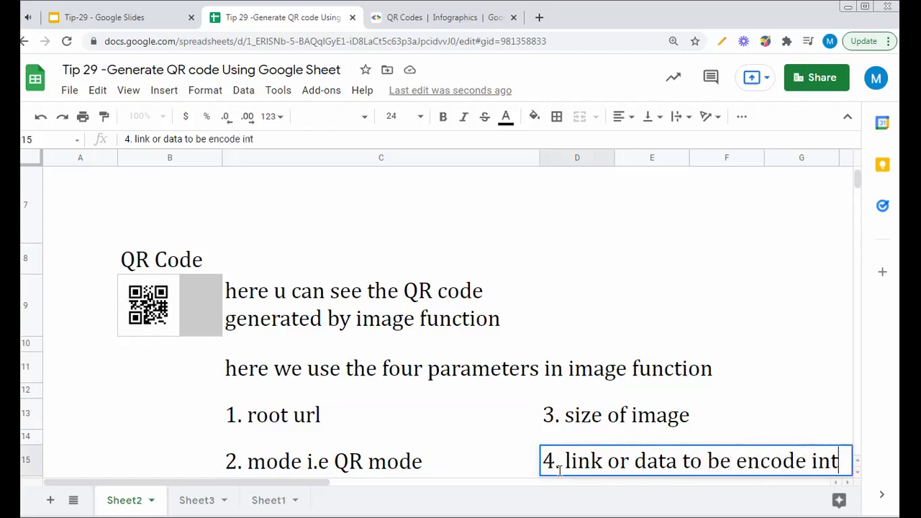
text(o QR )
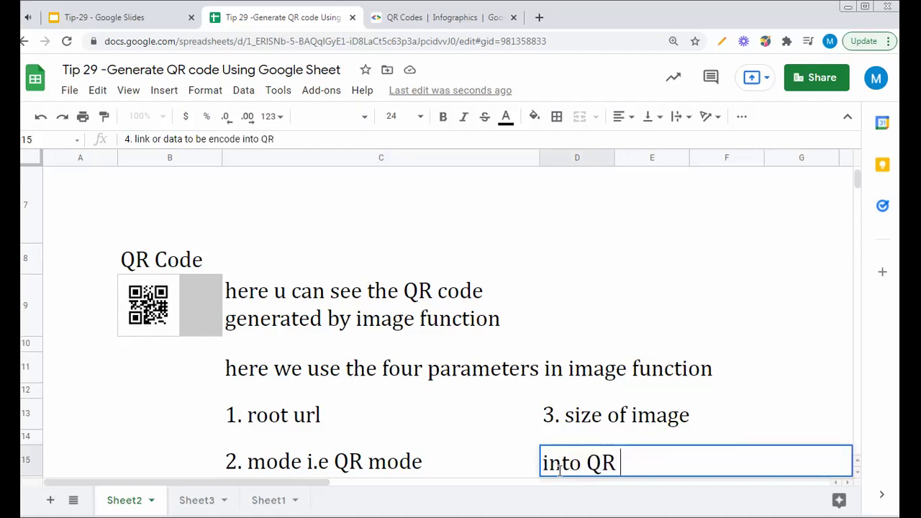
text(code)
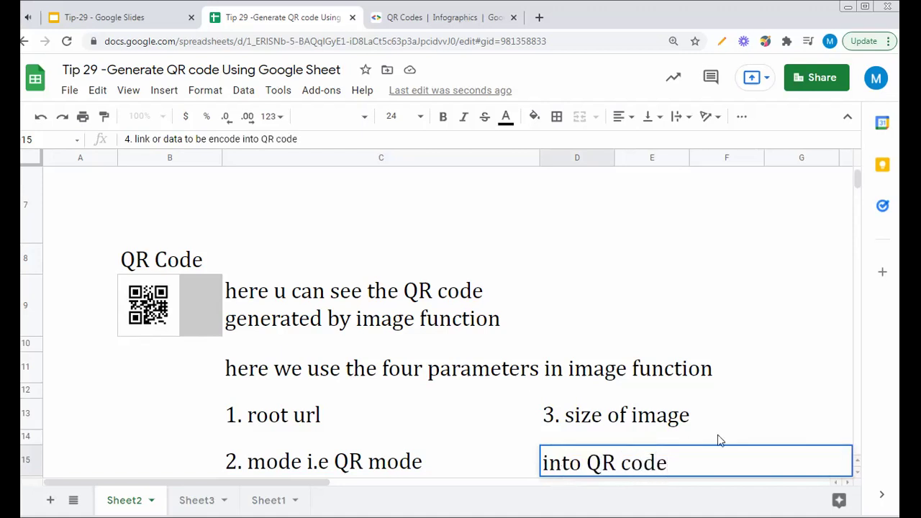
click(726, 429)
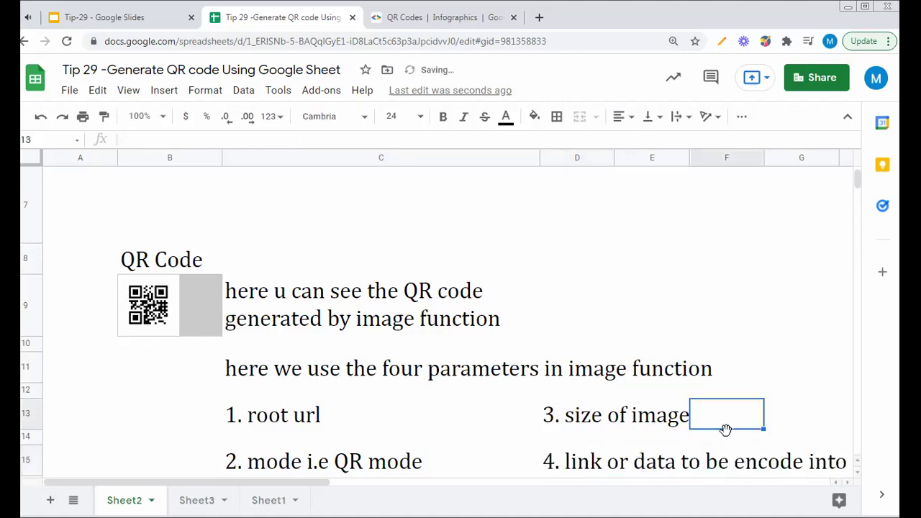
click(661, 465)
scroll(687, 423, down, 1)
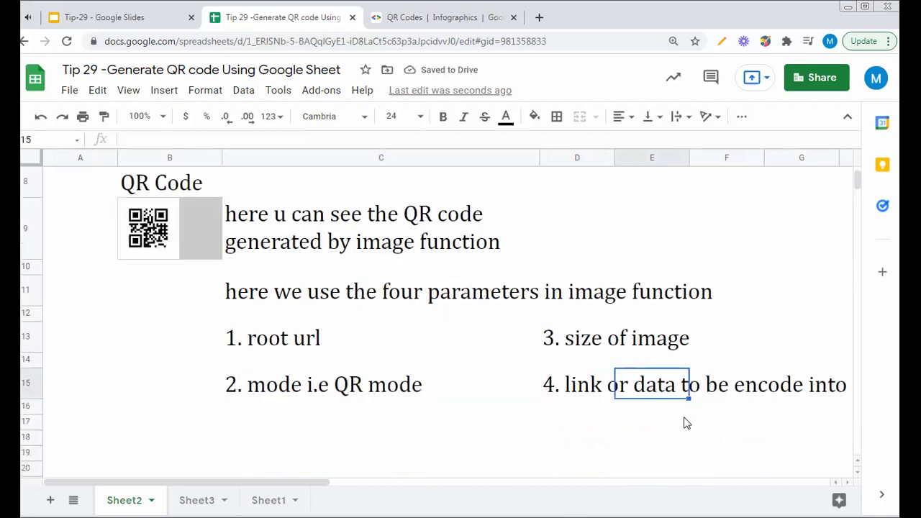
drag(269, 484, 307, 484)
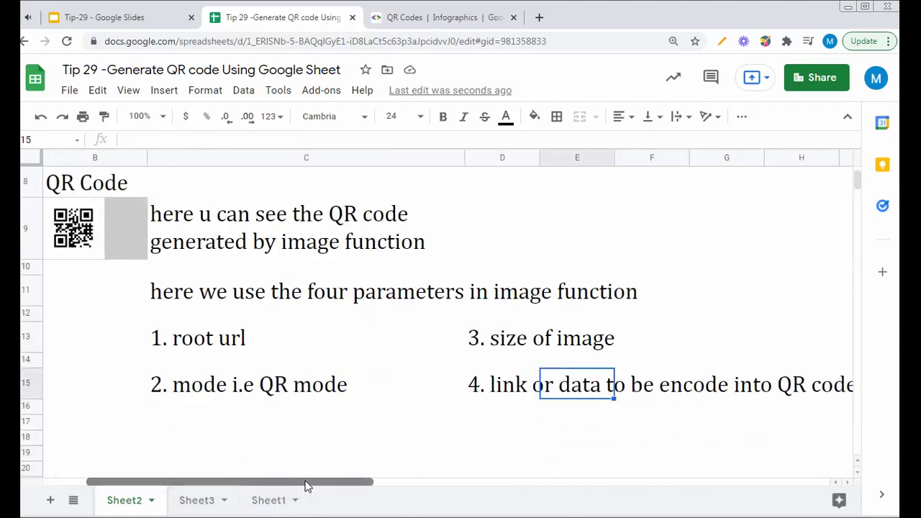
- Write 'thank you for watching the video.' in C18 and return to the Tip-29 slides
click(193, 411)
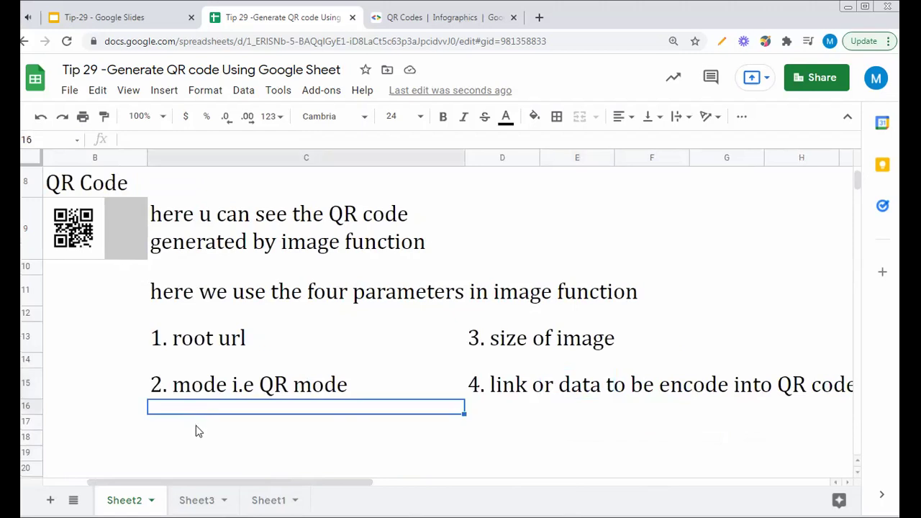
click(196, 436)
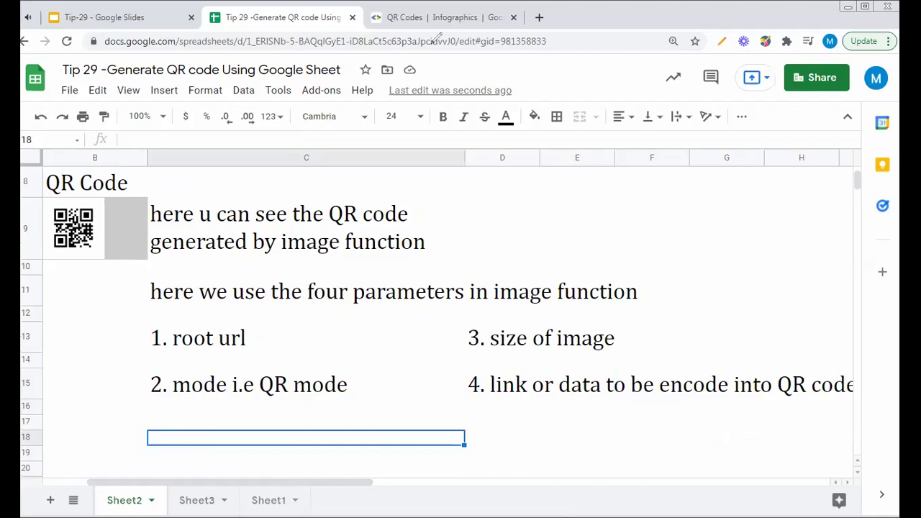
click(68, 268)
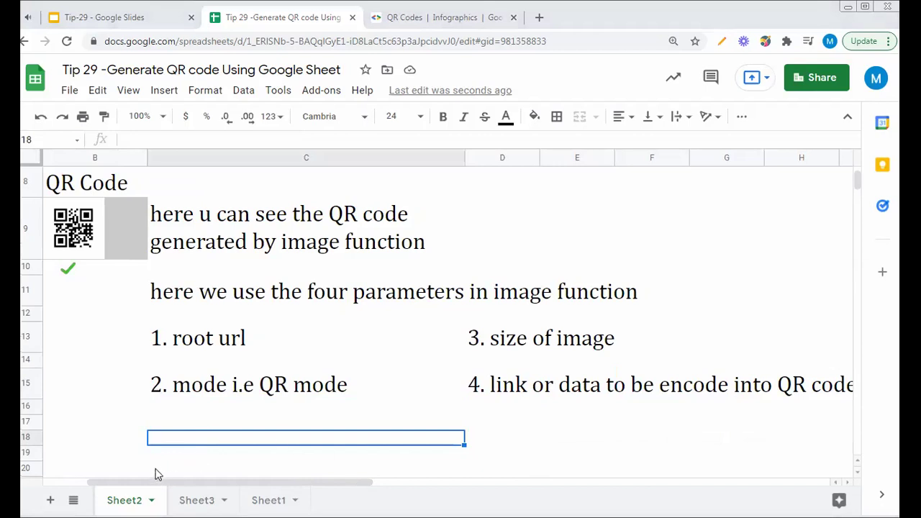
text(thank)
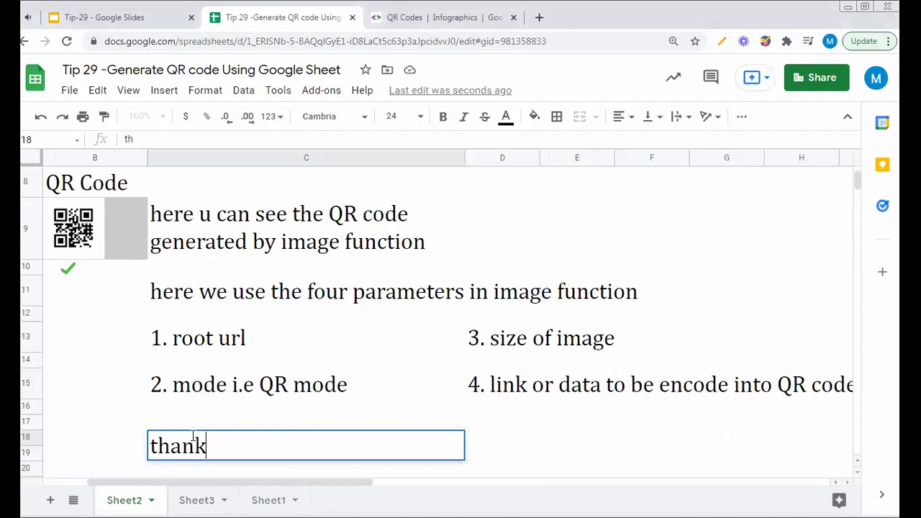
text( you for)
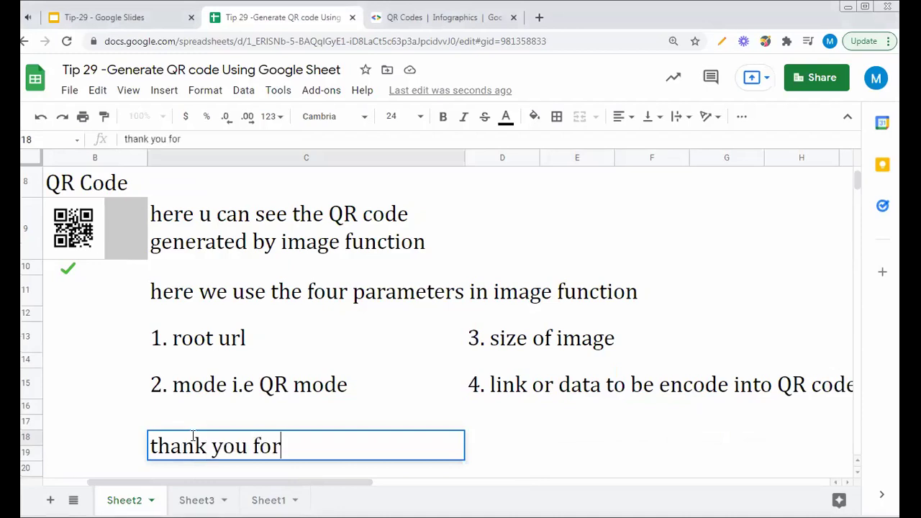
text( watching )
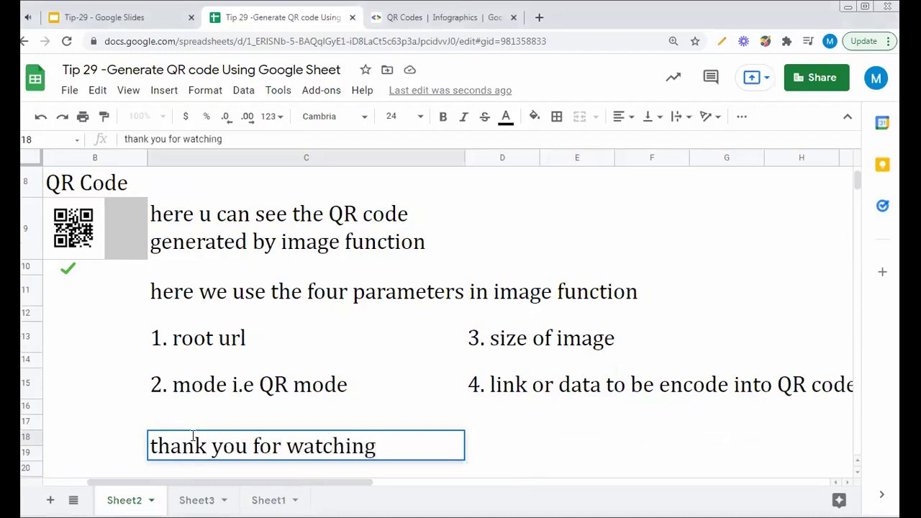
text(the video.)
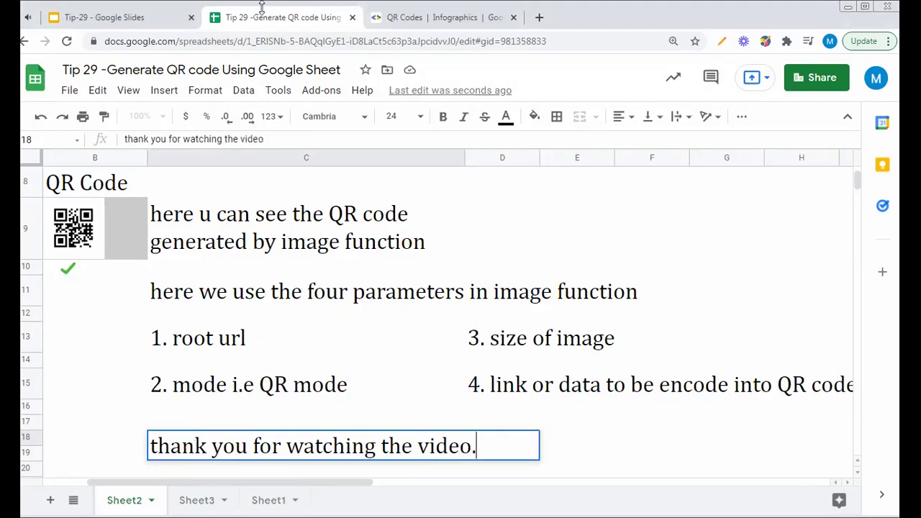
click(116, 18)
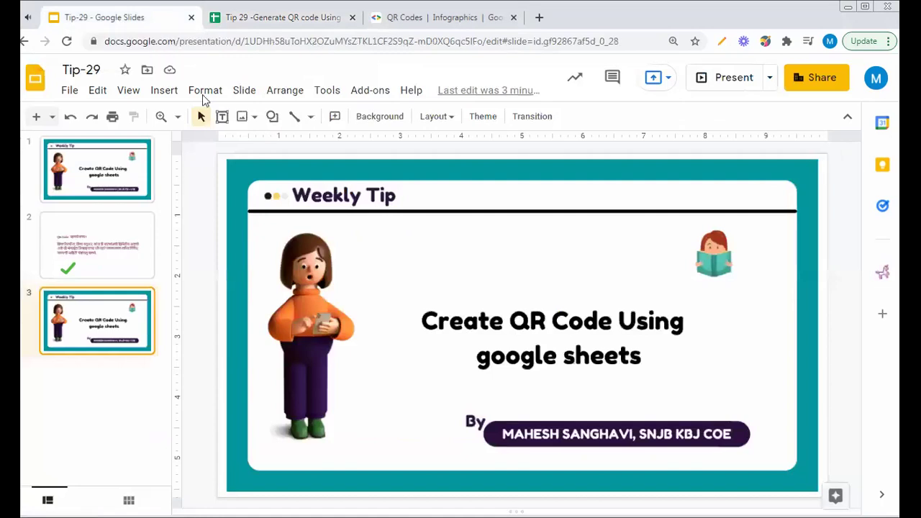
- Start the Tip-29 slideshow full screen on the 'Create QR Code Using google sheets' slide
click(716, 82)
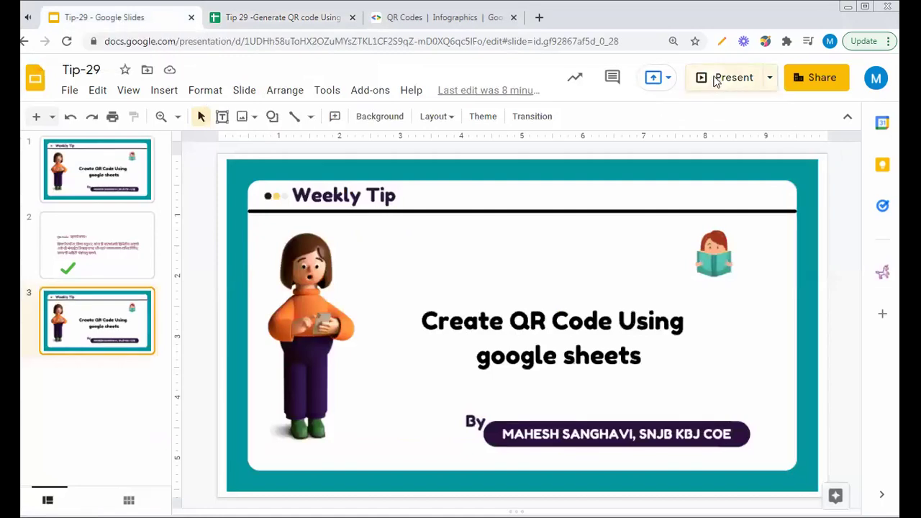
click(716, 82)
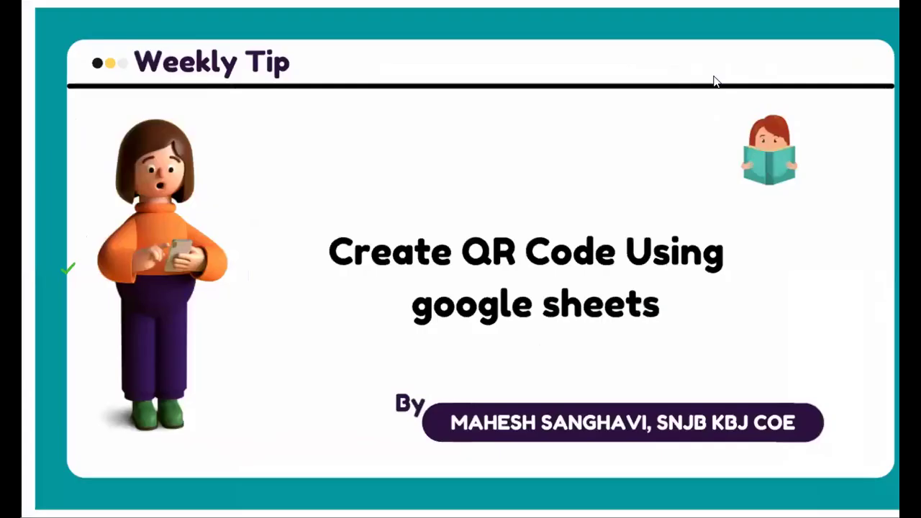